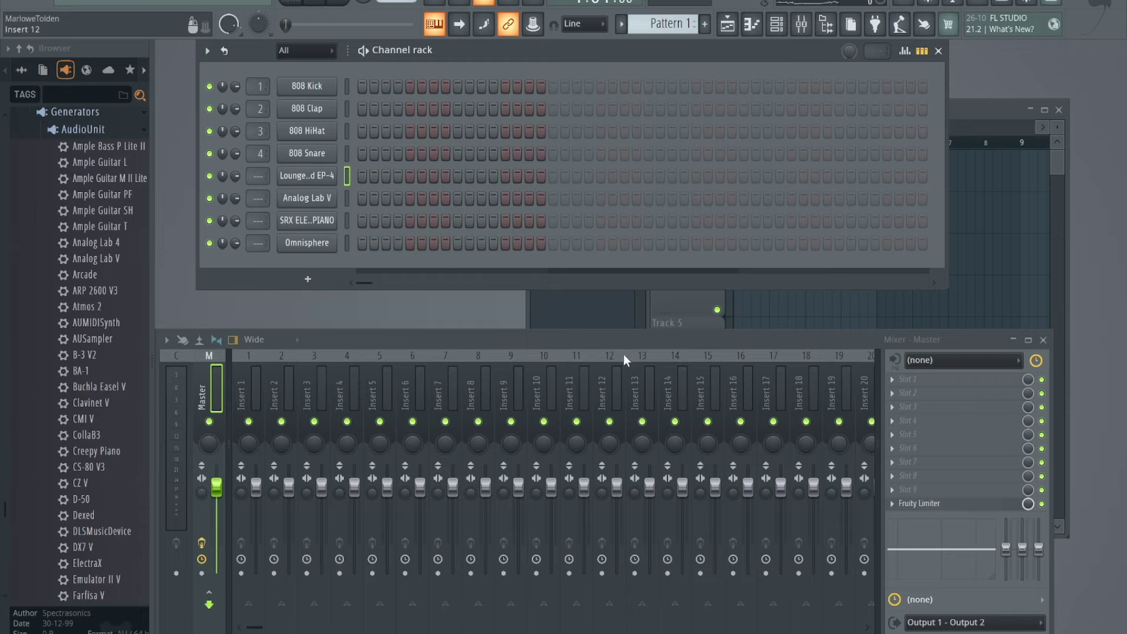
left_click(302, 180)
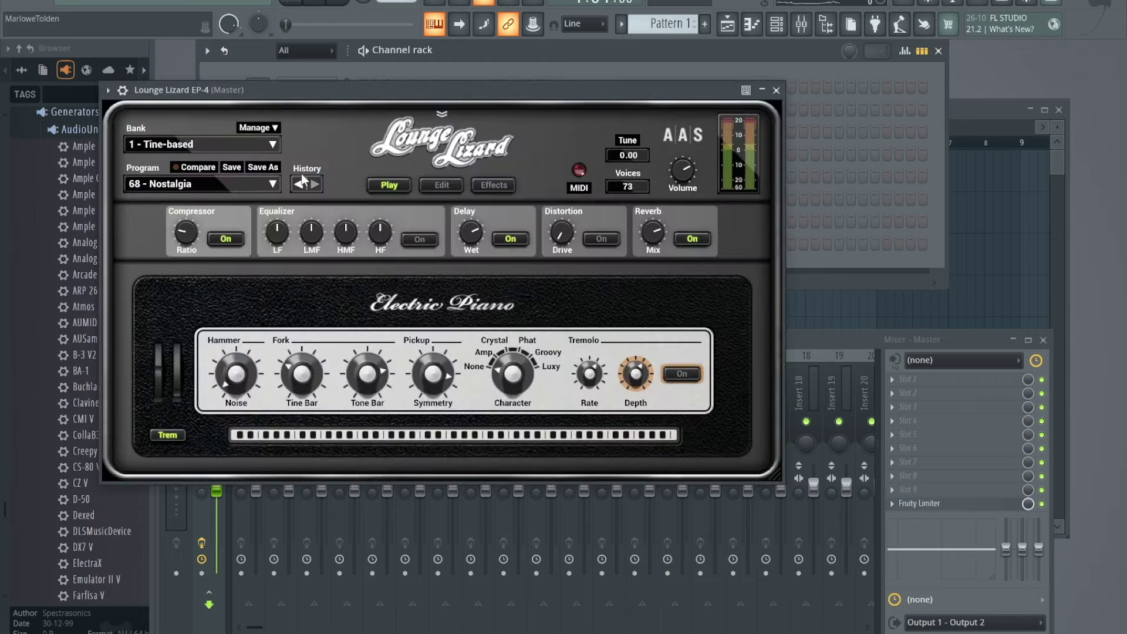
left_click_drag(434, 93, 433, 109)
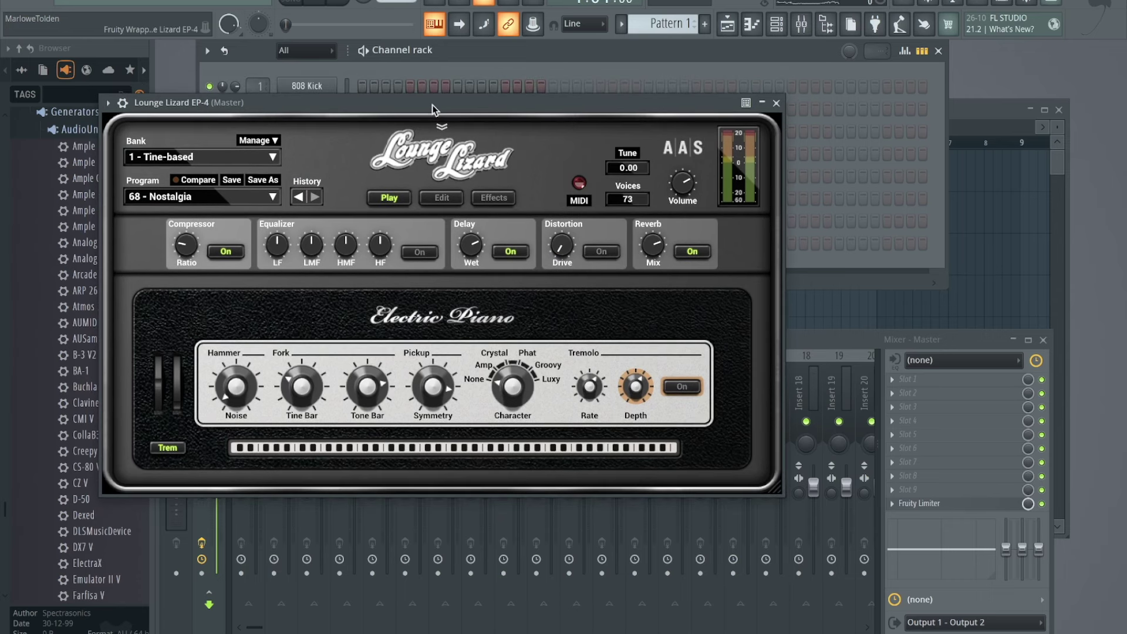
key("b")
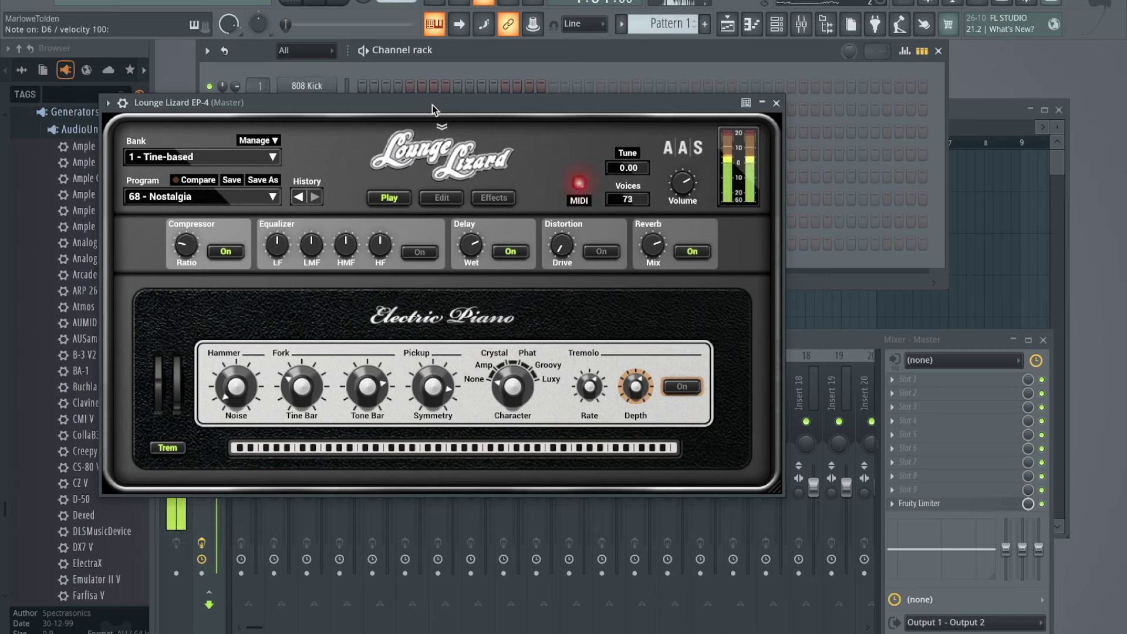
key("e")
key("e")
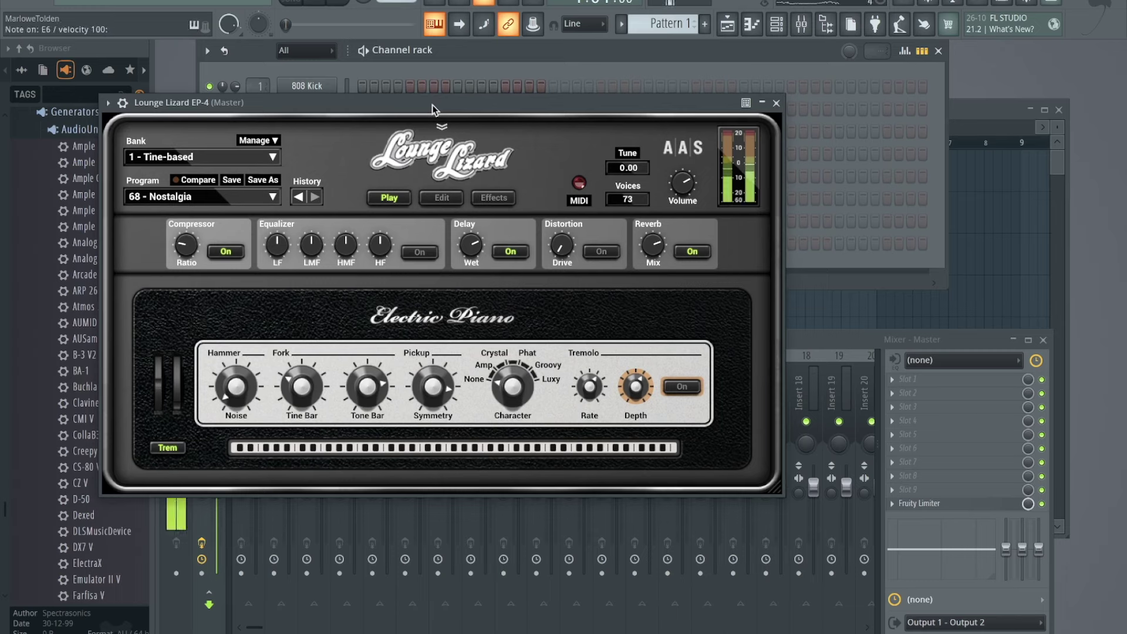
key("q")
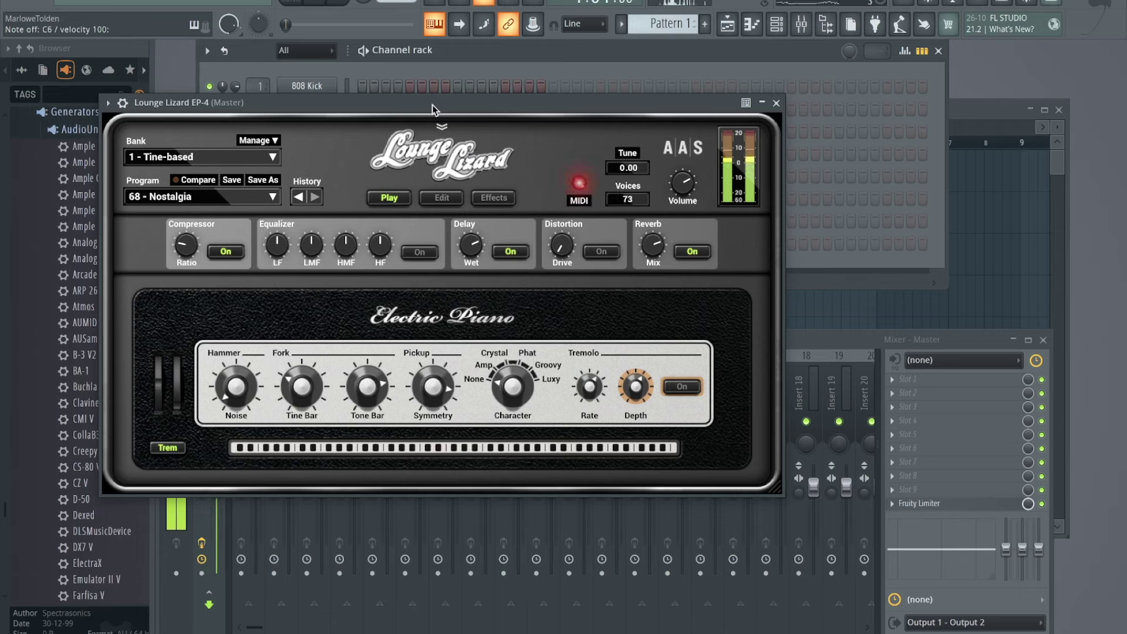
key("q")
key("b")
key("q")
key("n")
key("z")
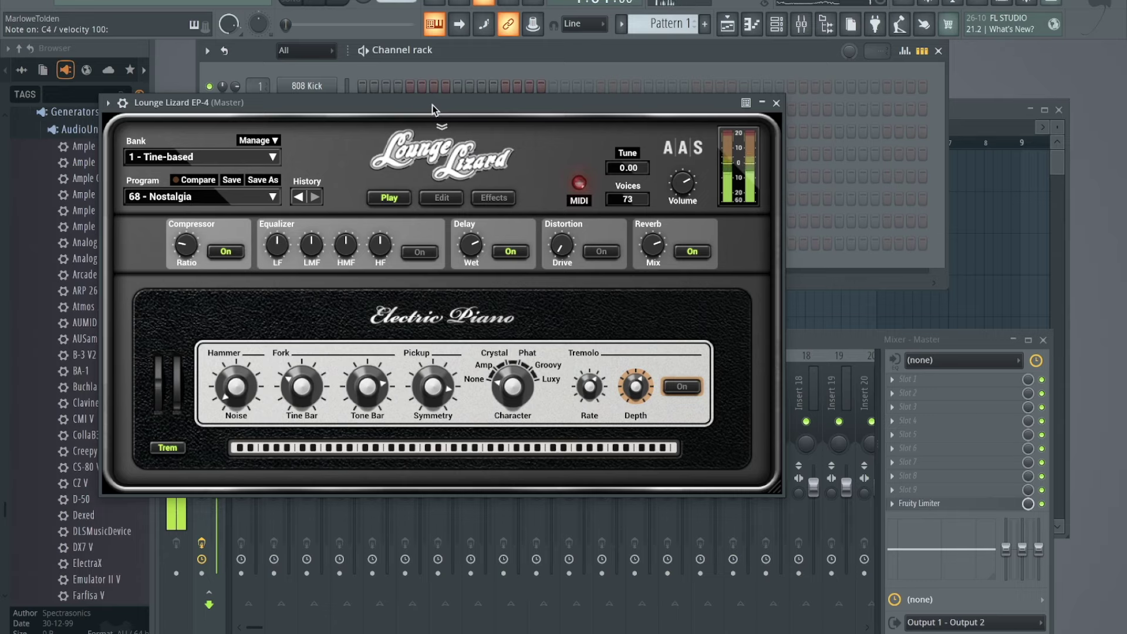
key("q")
key("w")
- Try the Reed-based bank, then load Custom Electric Pianos' 16 - Triangle Release program
left_click(201, 156)
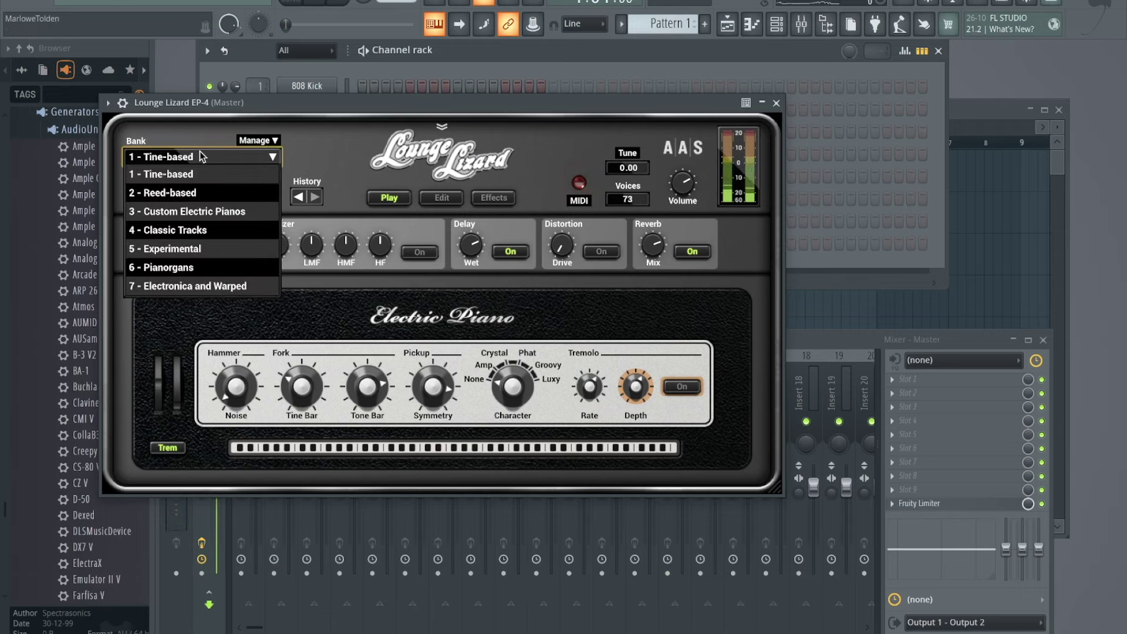
left_click(205, 193)
left_click(226, 196)
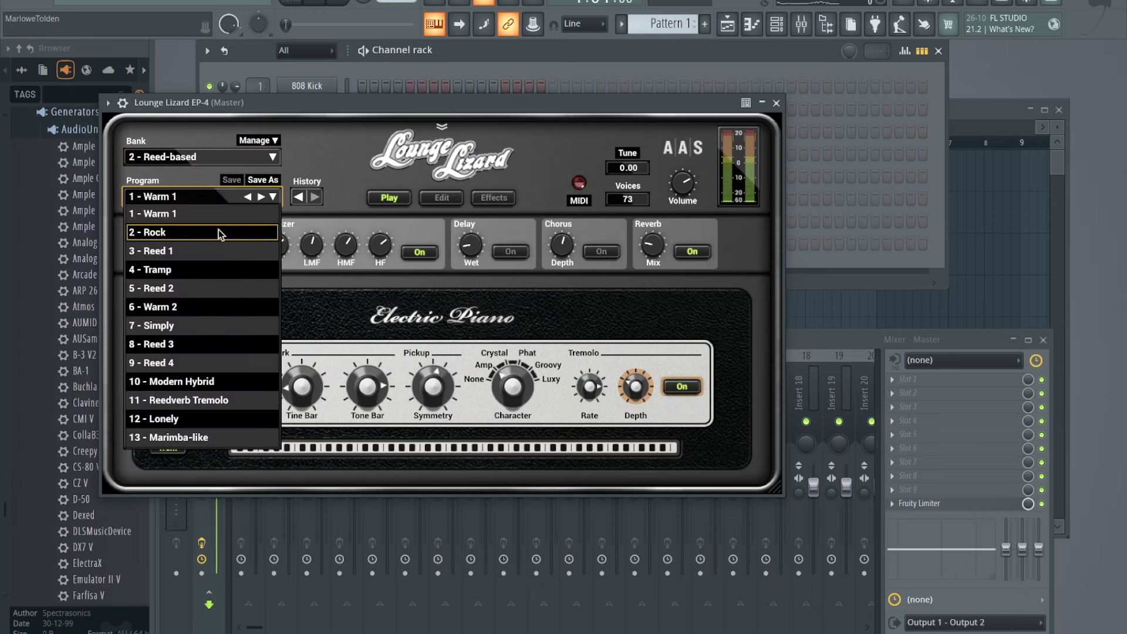
left_click(211, 156)
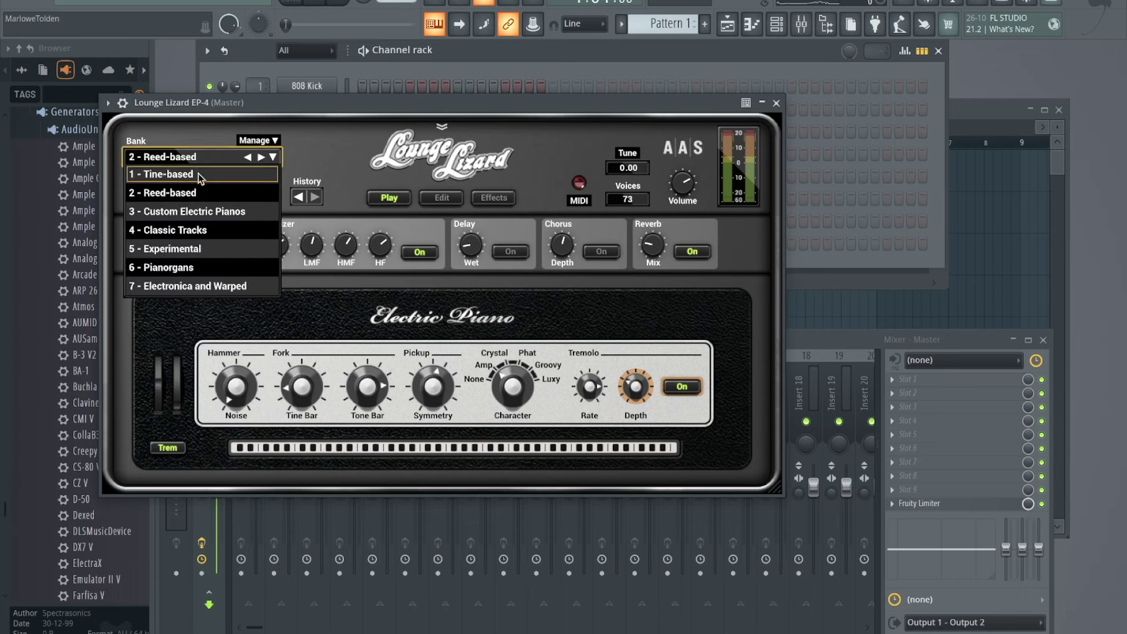
left_click(202, 215)
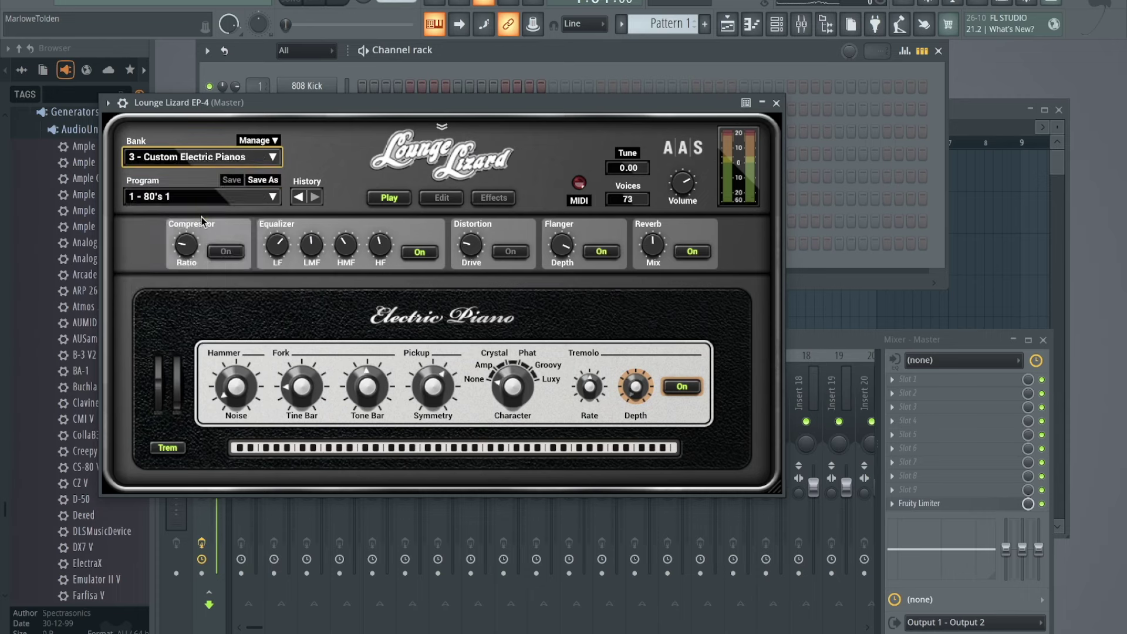
left_click(194, 198)
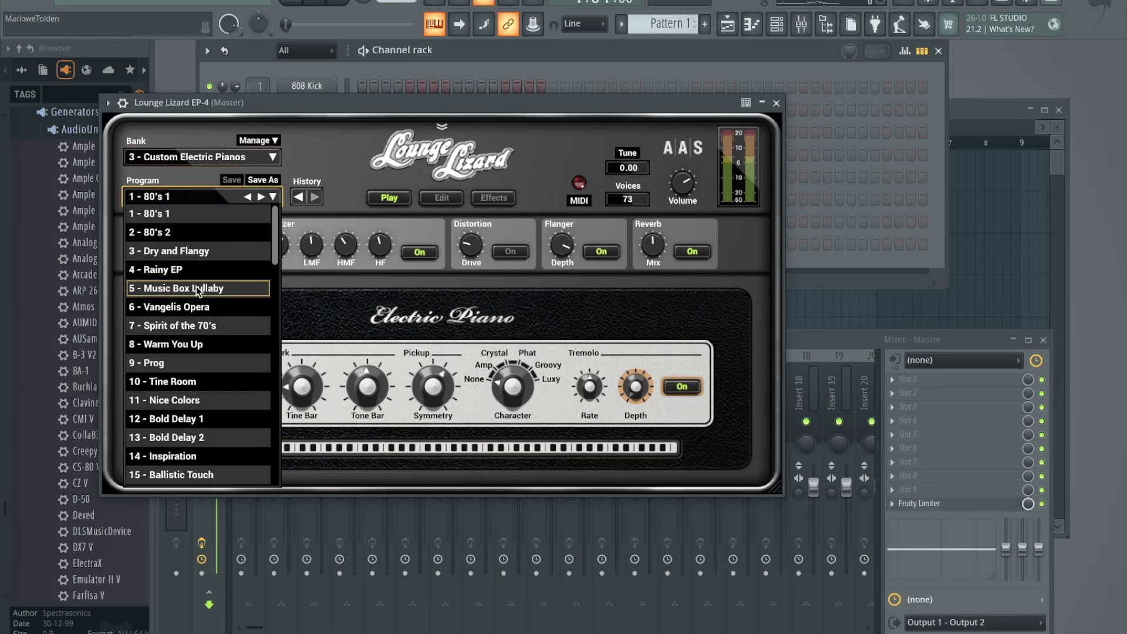
scroll(200, 292, "down", 2)
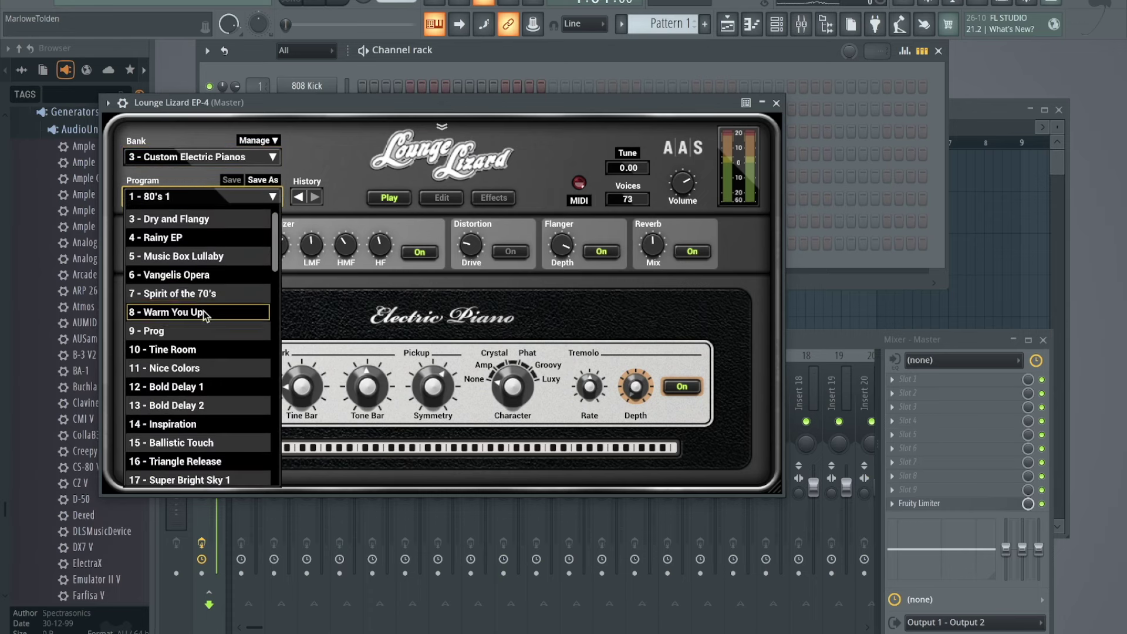
scroll(203, 310, "down", 2)
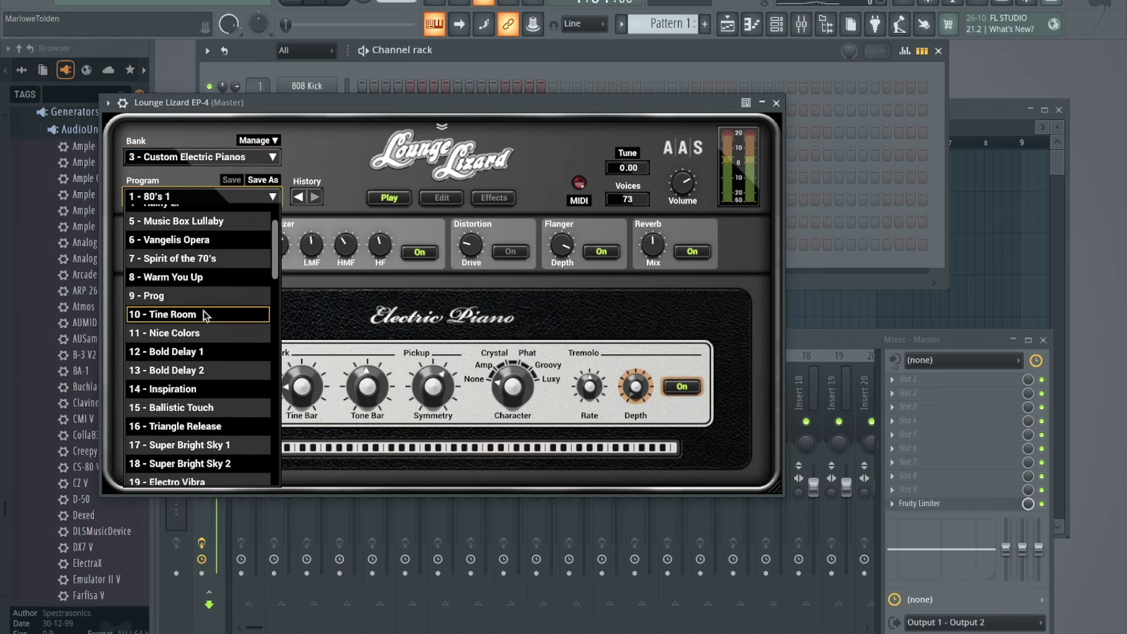
scroll(216, 387, "down", 2)
left_click(216, 385)
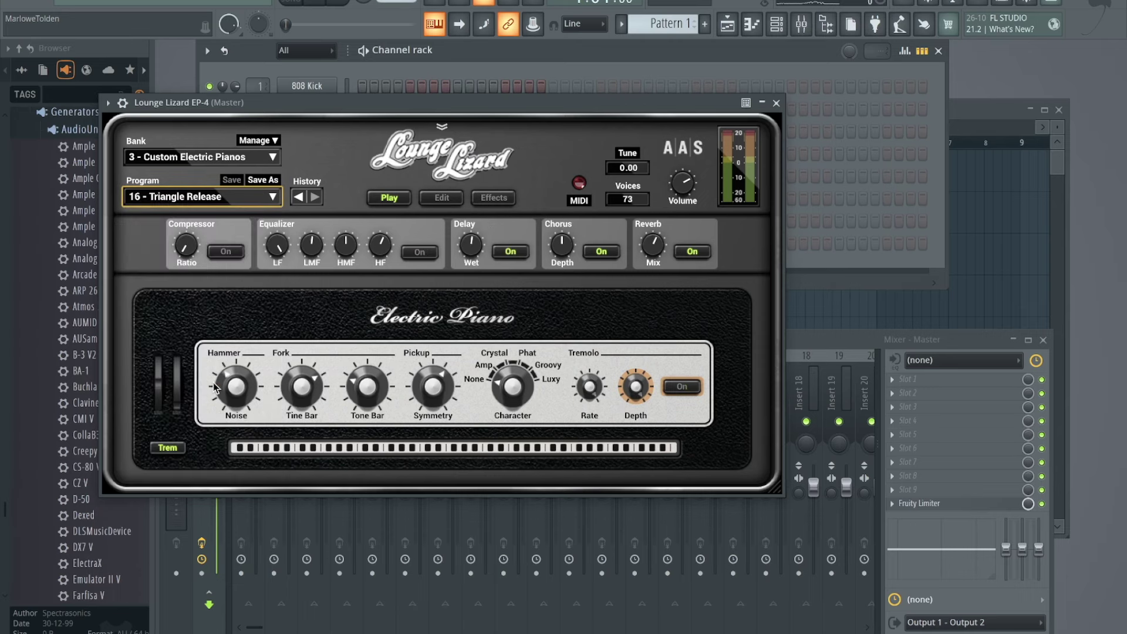
key("w")
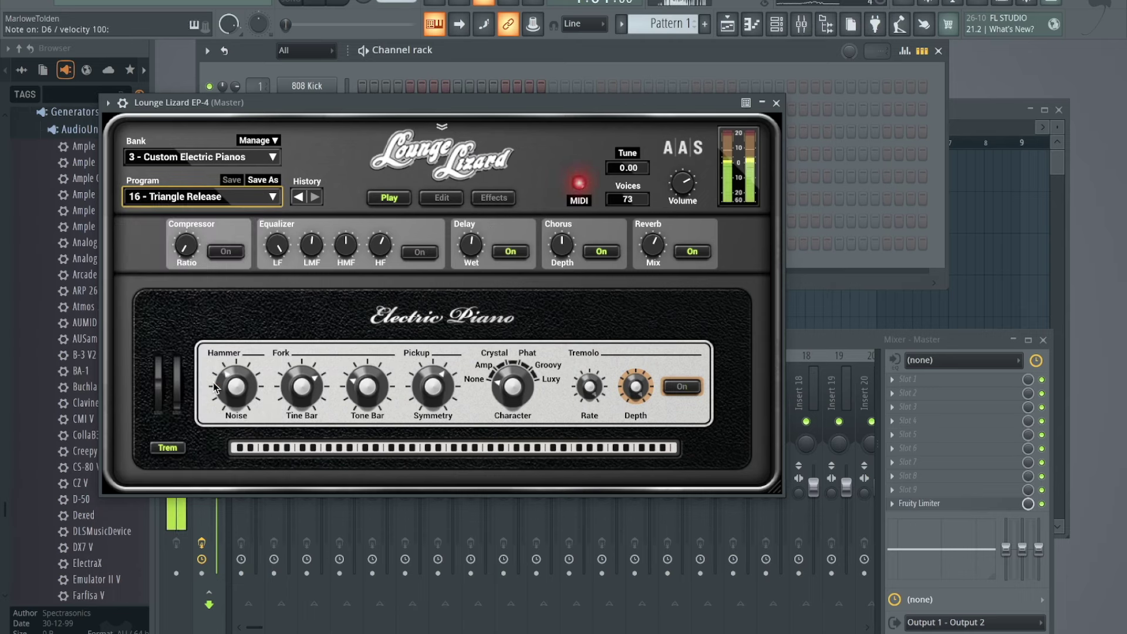
key("e")
key("b")
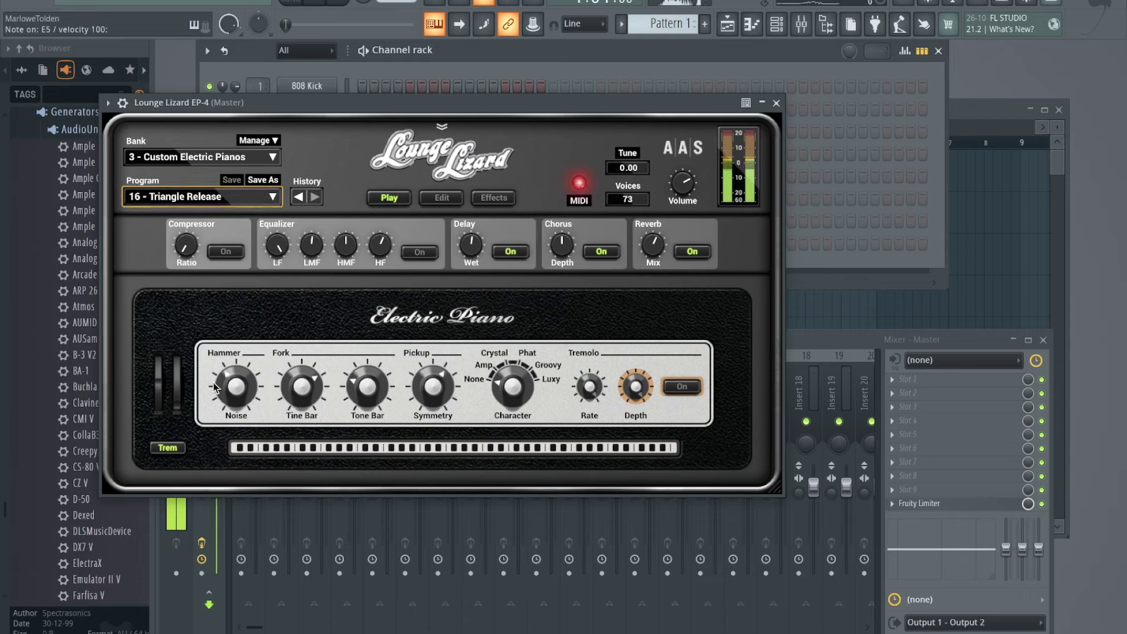
key("m")
key("m")
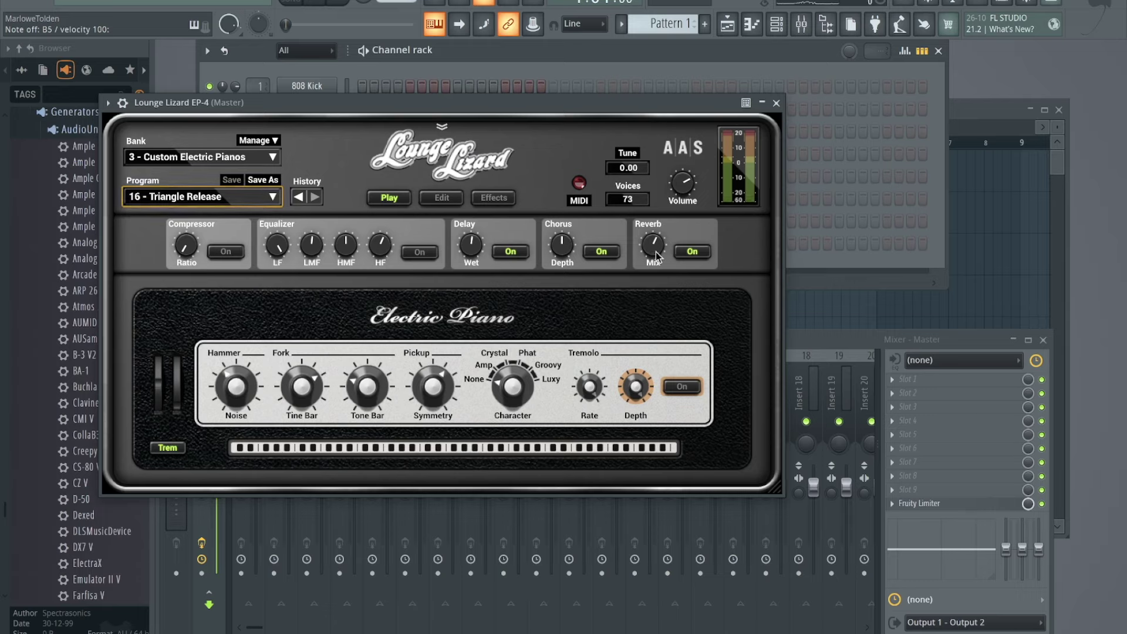
- Audition C6 and E6 notes, drop the reverb mix to about 0.10, and disable tremolo
left_click_drag(656, 255, 656, 269)
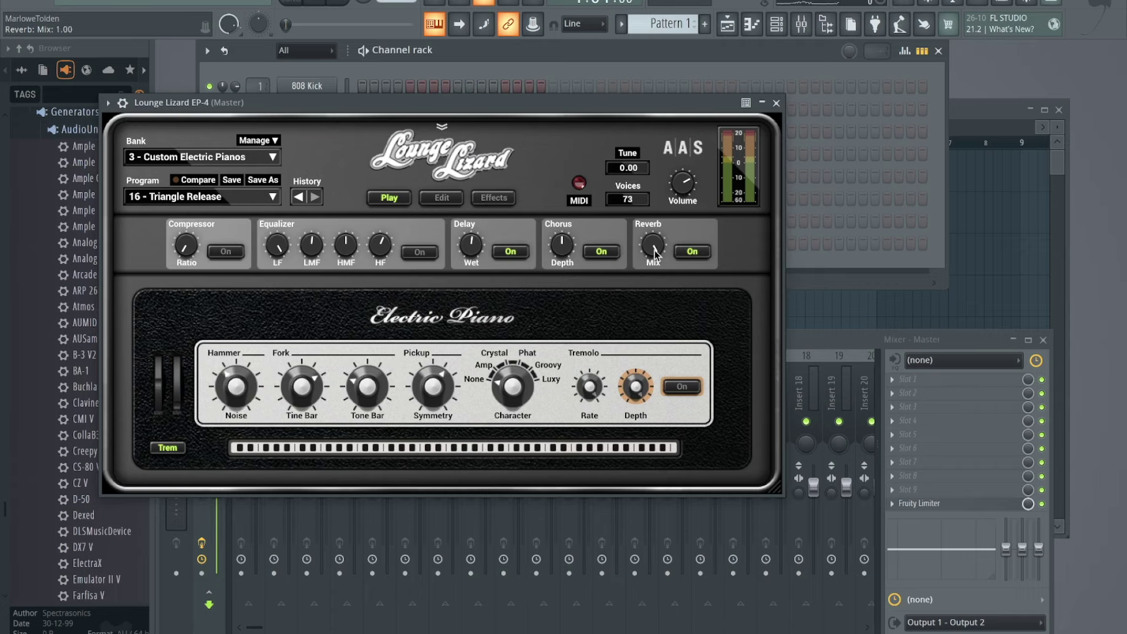
key("q")
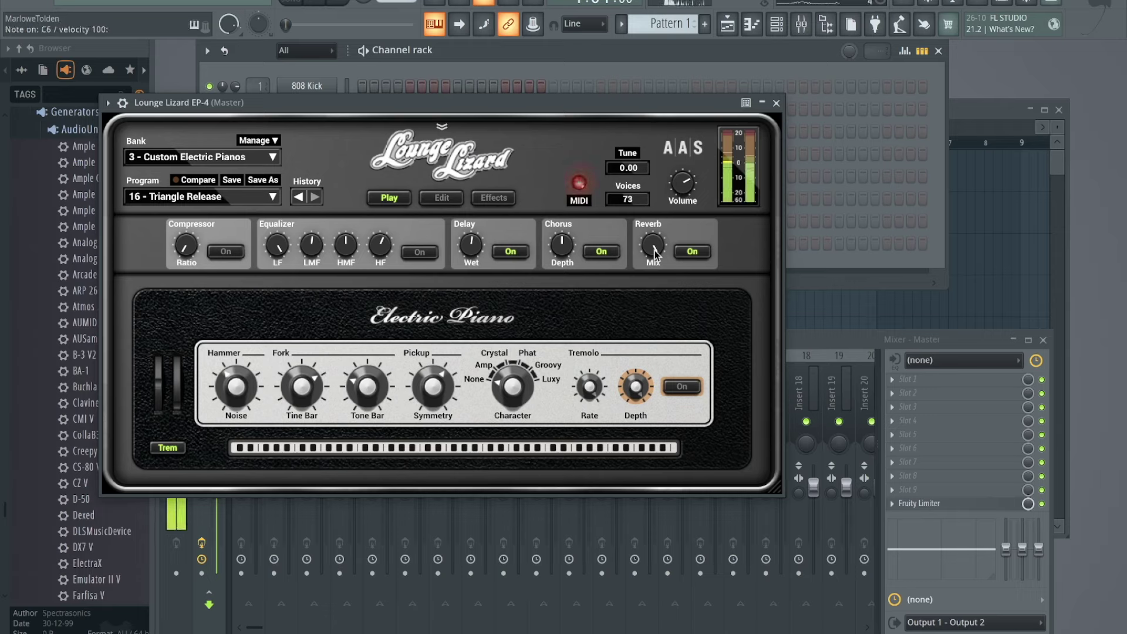
key("w")
key("e")
key("n")
left_click_drag(655, 253, 653, 257)
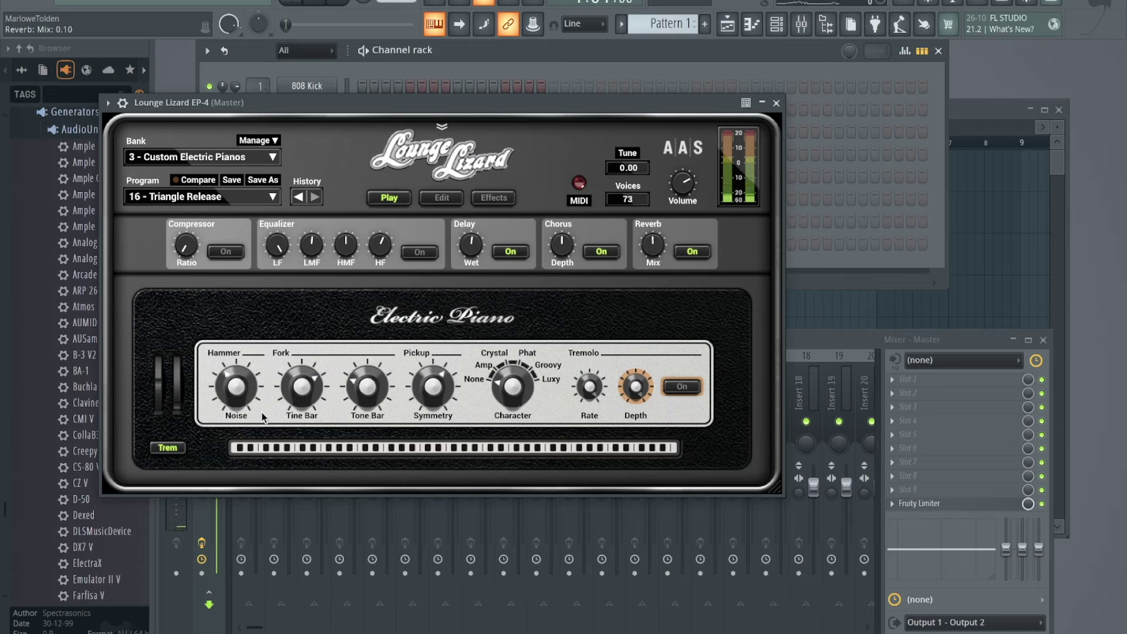
left_click(173, 451)
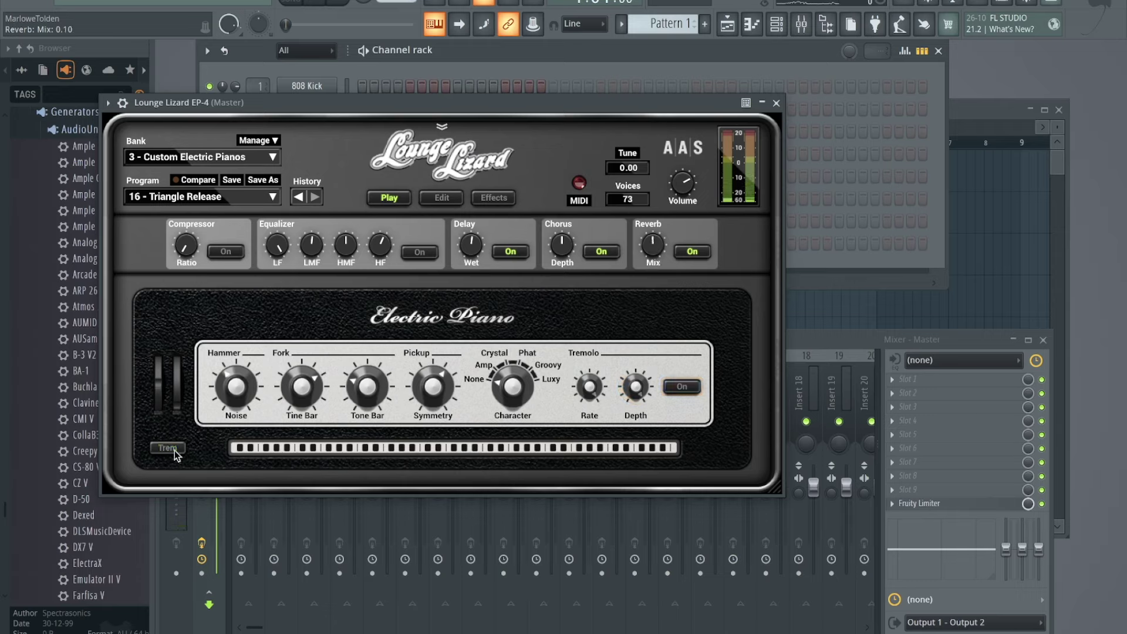
- Audition E6 and D6 notes with the tremolo off
key("e")
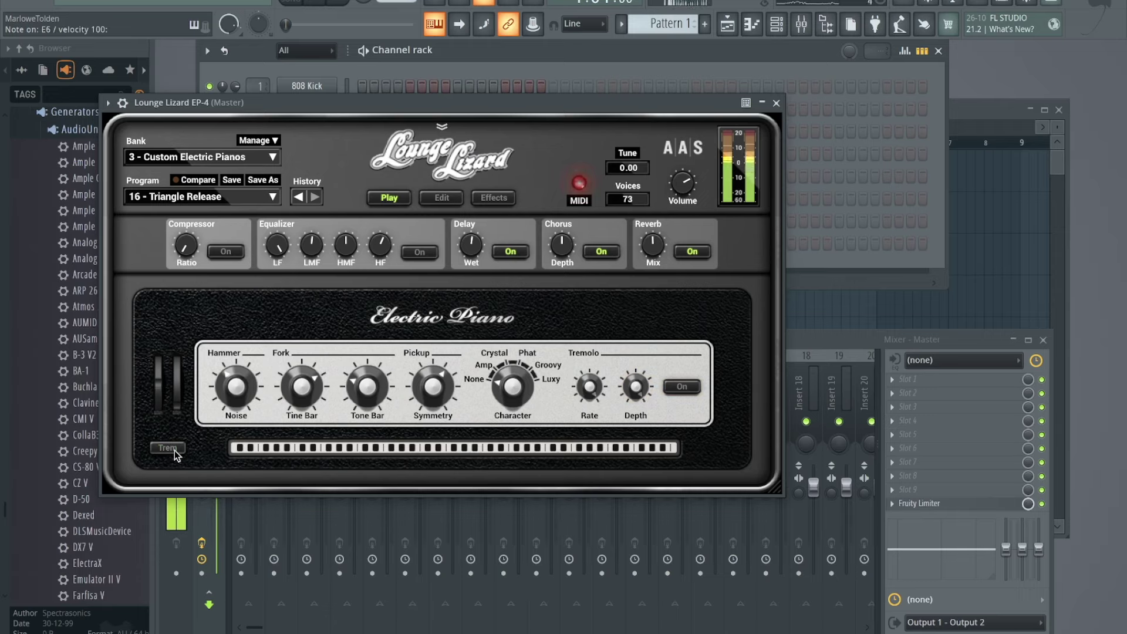
key("w")
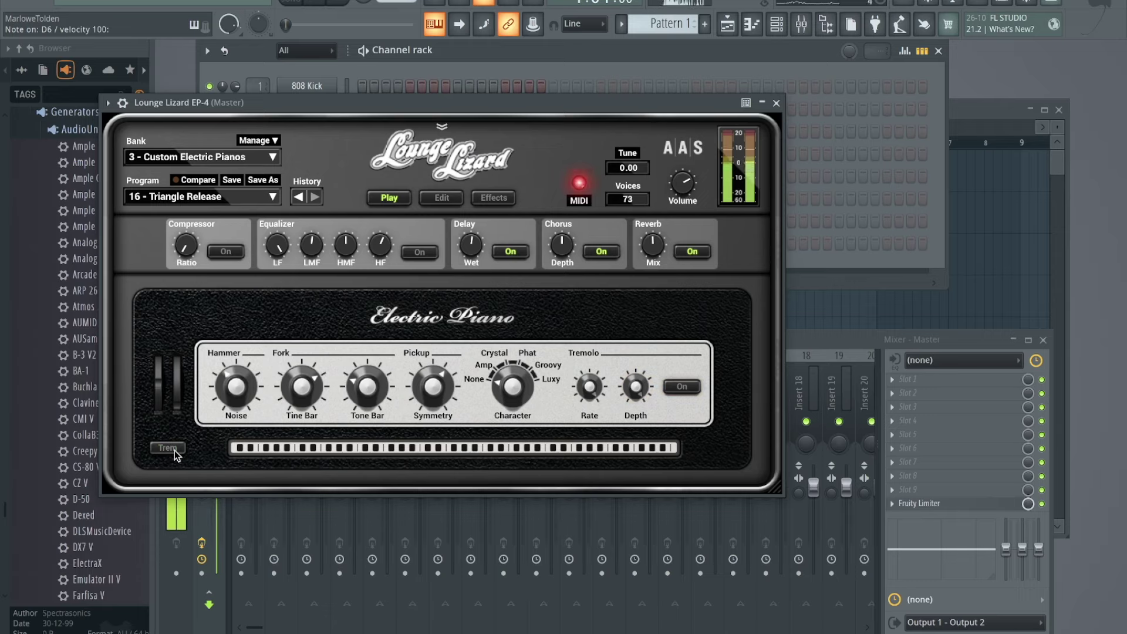
key("x")
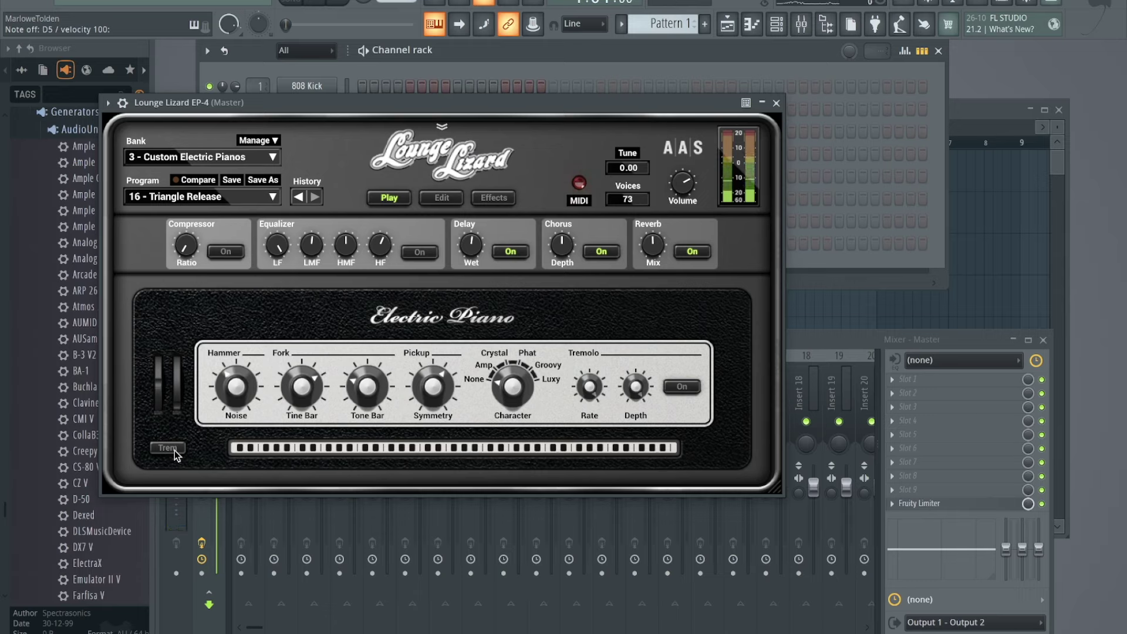
- Re-enable the tremolo and play D6, E6 and F5 notes through it
left_click(167, 448)
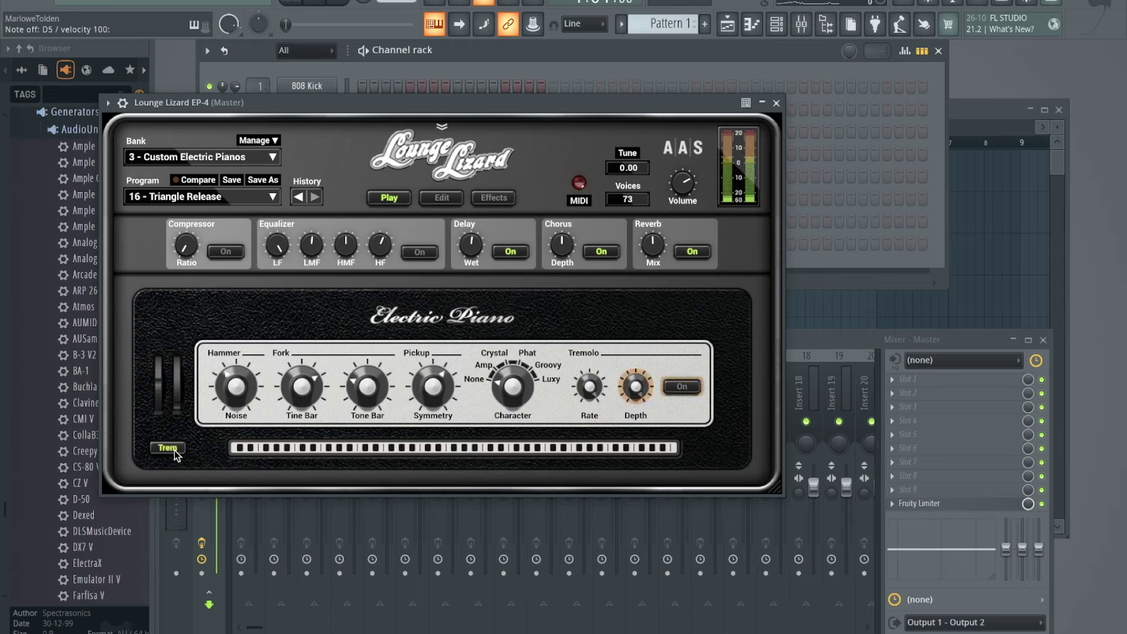
key("w")
key("e")
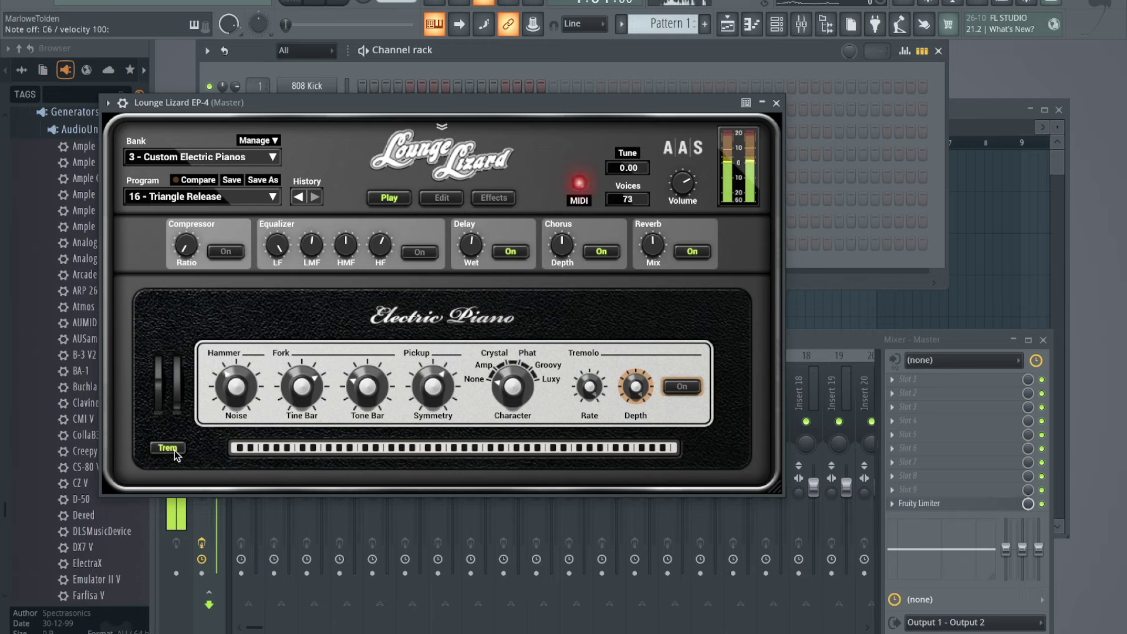
key("v")
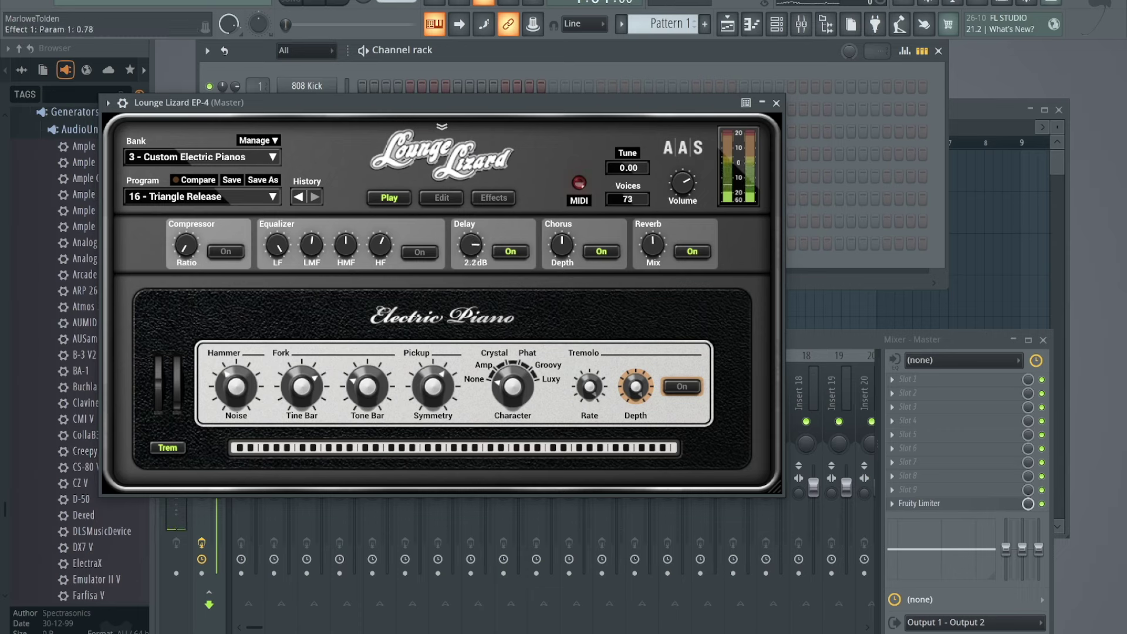
- Play D5, C5 and G#4 notes through the delay, then bring up the bank list
key("x")
key("w")
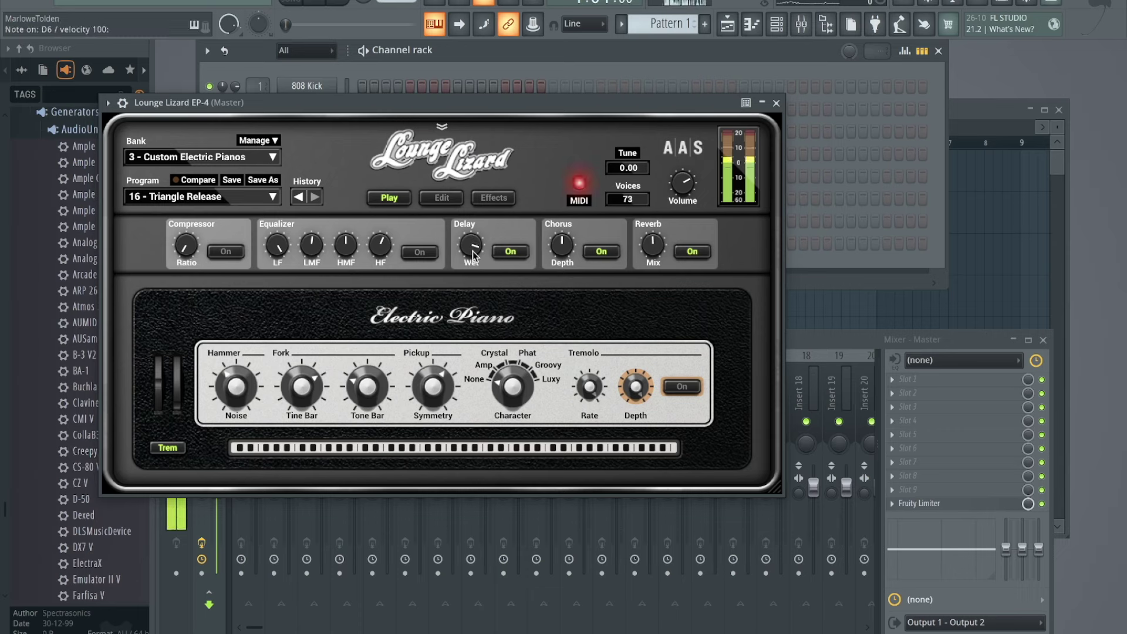
key("n")
key("q")
key("h")
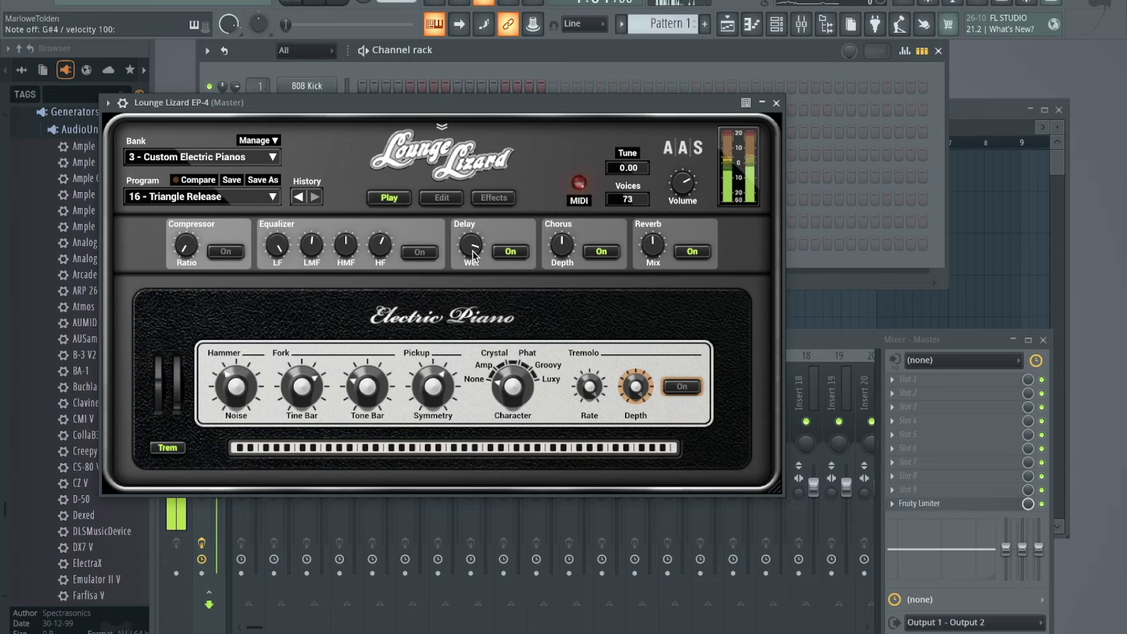
left_click(232, 155)
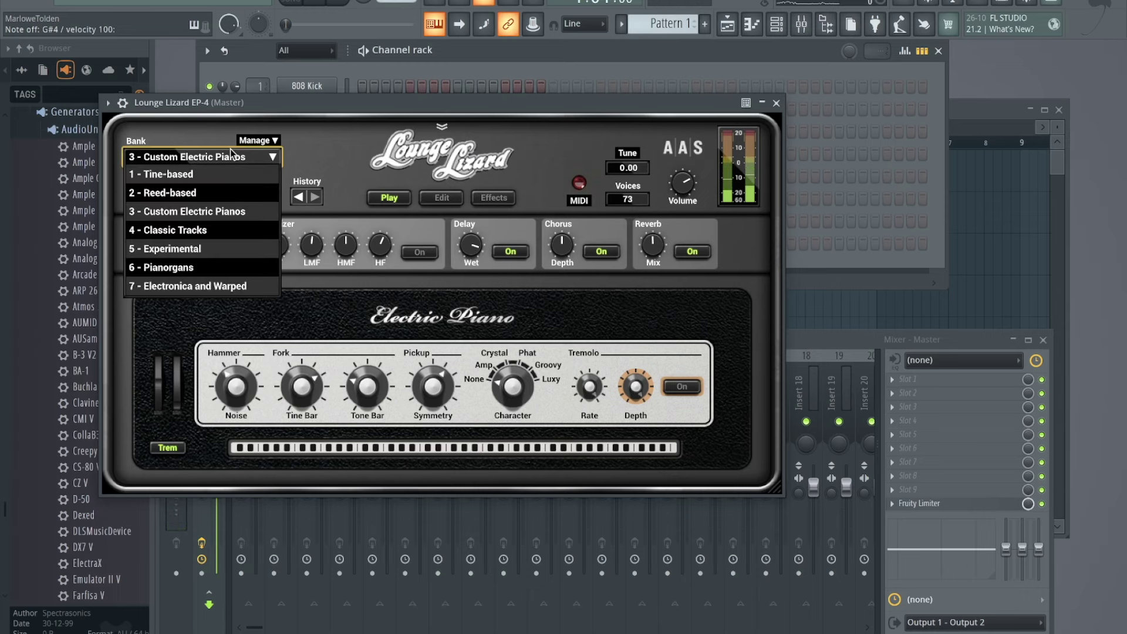
- Load the Reed-based bank, try 8 - Reed 3, then settle on 10 - Modern Hybrid
left_click(220, 195)
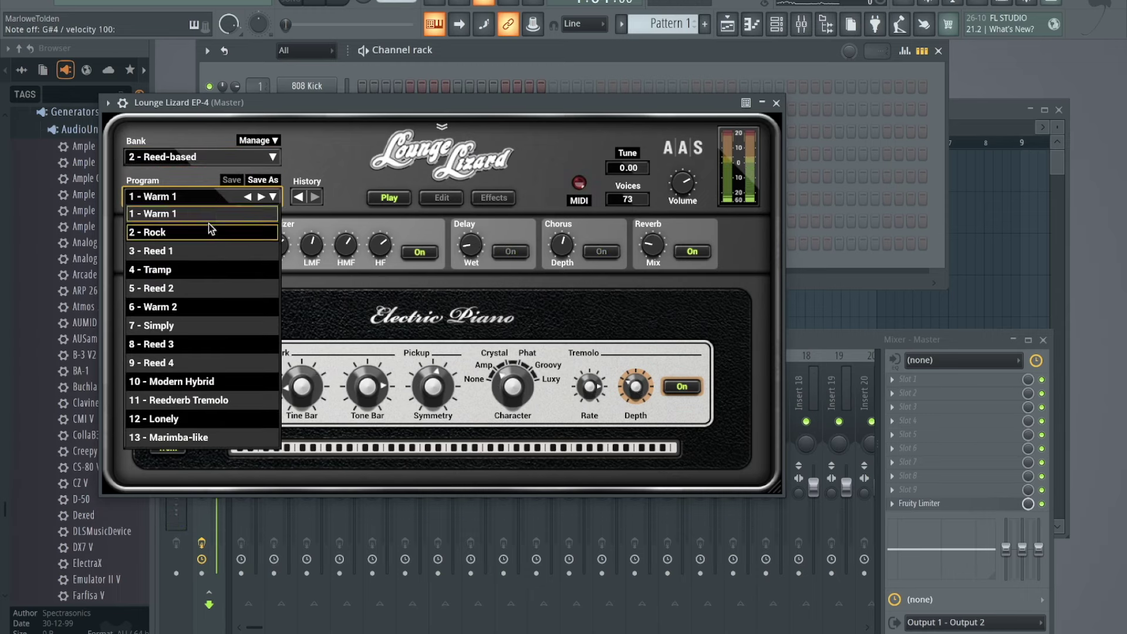
left_click(197, 339)
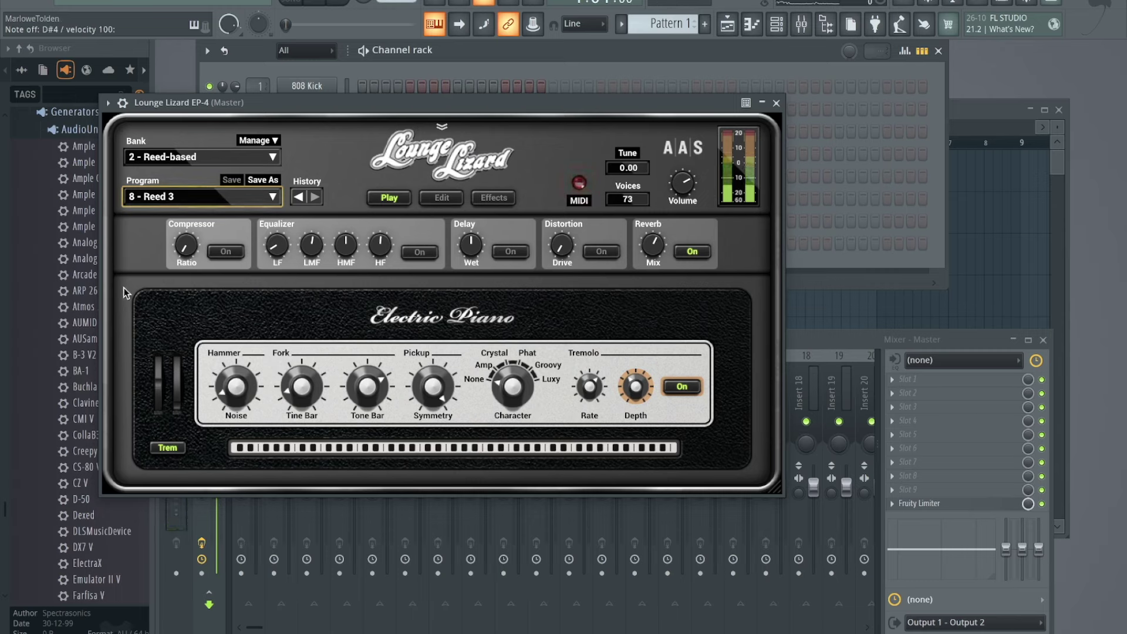
left_click(205, 197)
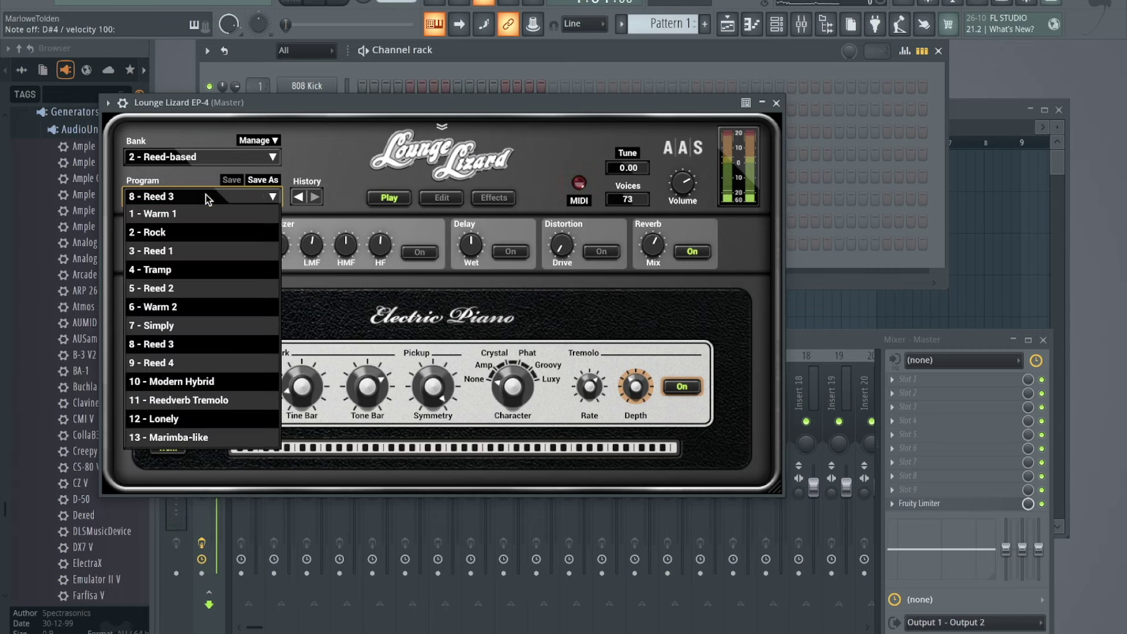
left_click(209, 382)
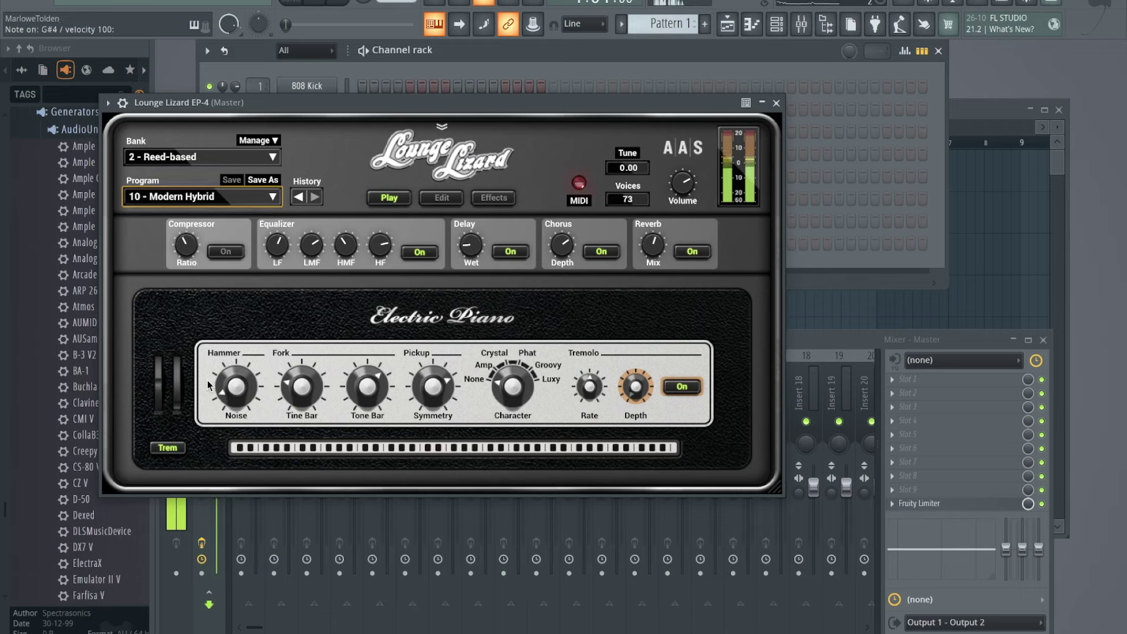
left_click(226, 156)
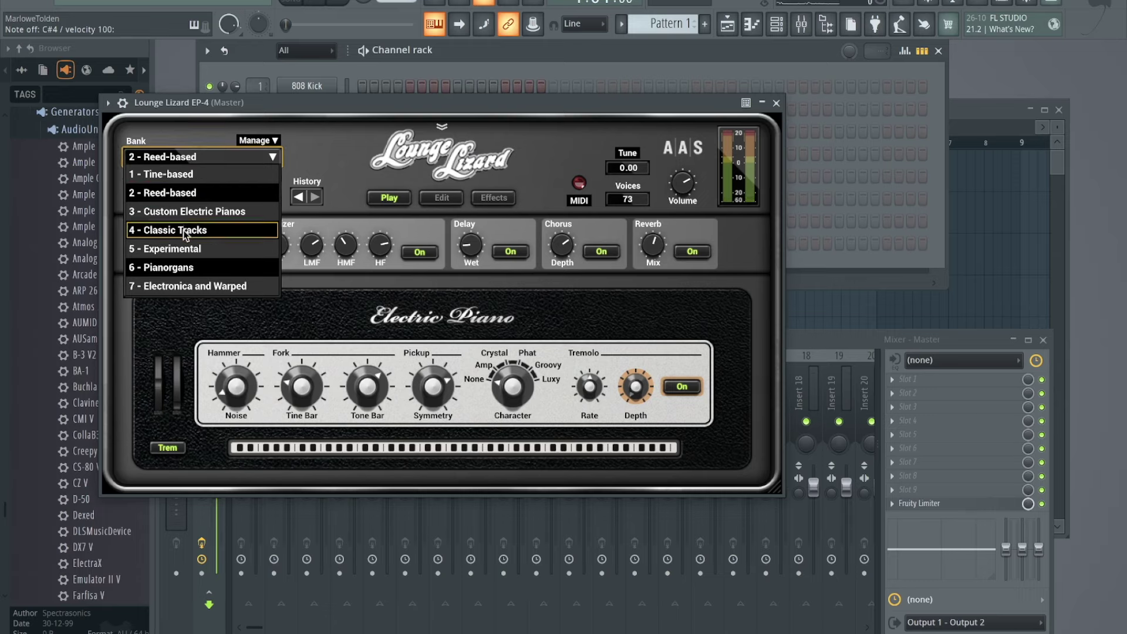
- Audition Pianorgans' 9 - Red Top Organ, then return to Custom Electric Pianos' Triangle Release
left_click(184, 268)
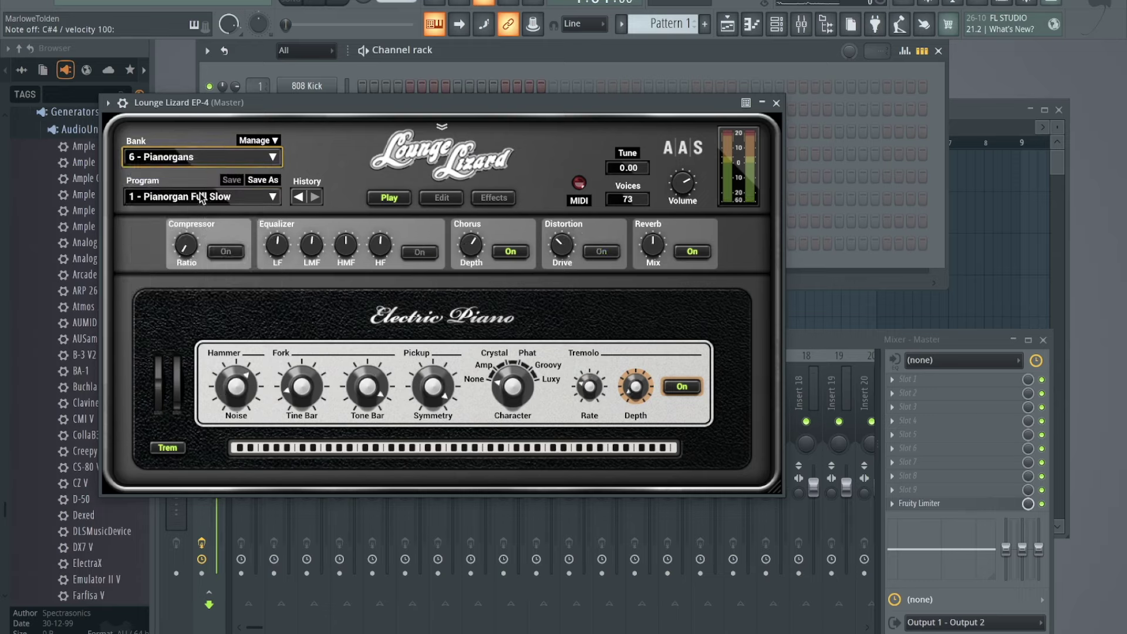
left_click(203, 196)
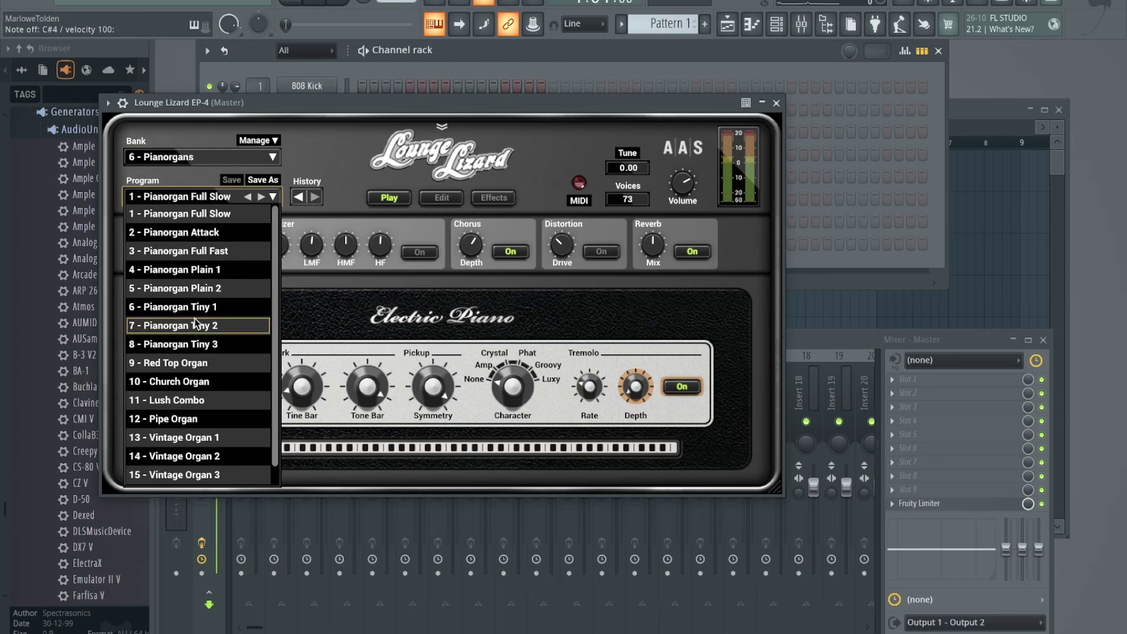
left_click(197, 364)
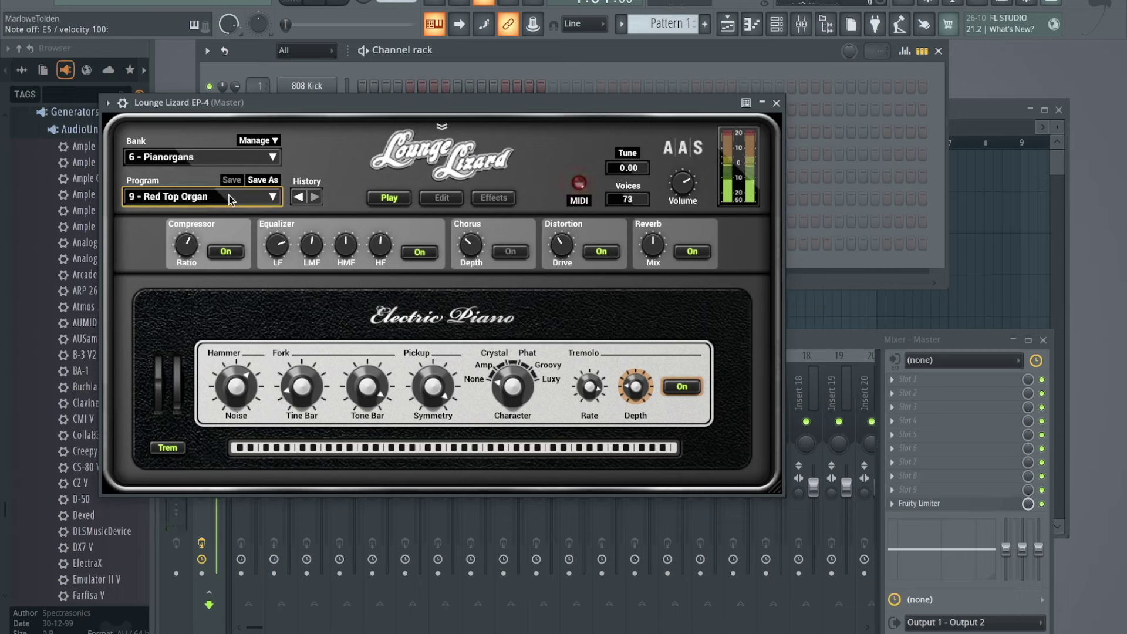
left_click(207, 196)
left_click(207, 213)
left_click(206, 163)
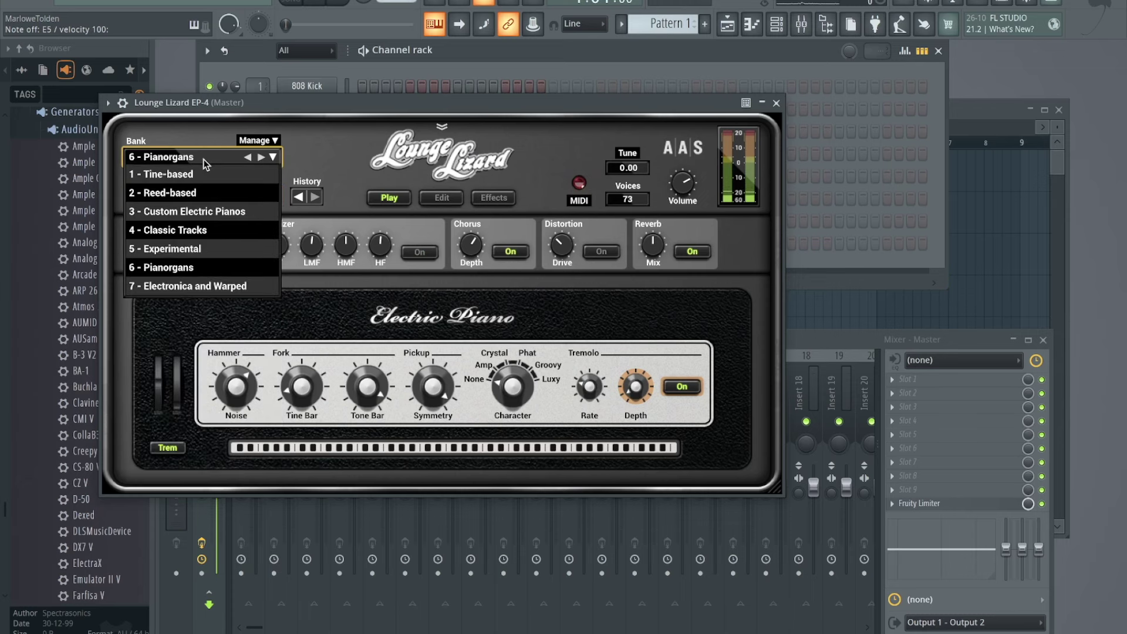
left_click(208, 216)
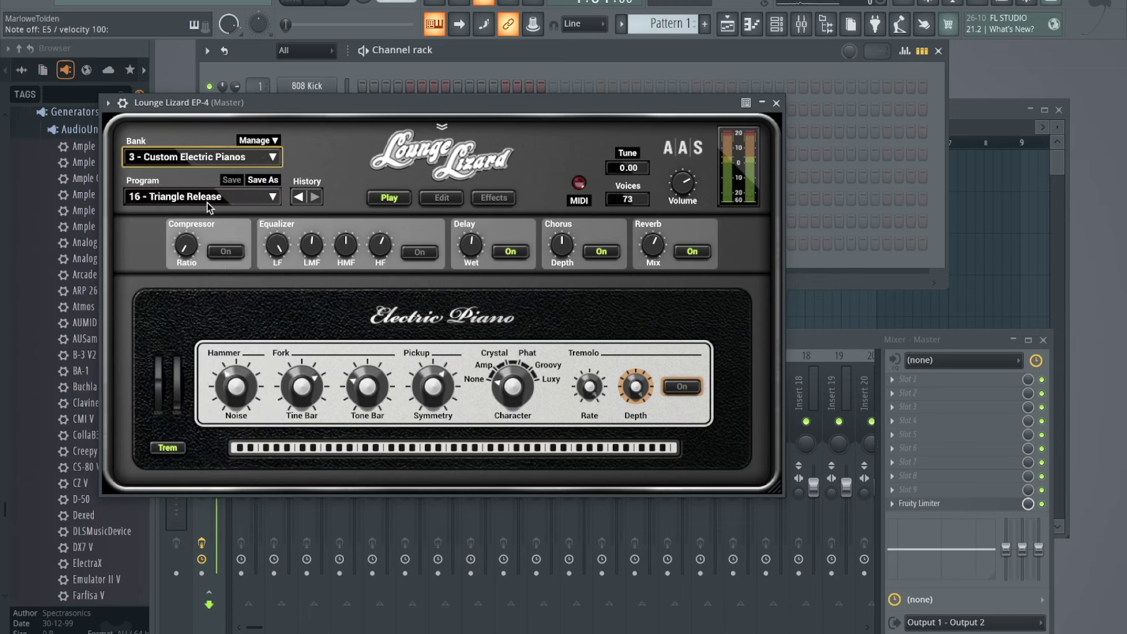
- Pick 52 - Wider Wah from the Custom Electric Pianos program list
left_click(207, 198)
scroll(221, 312, "down", 3)
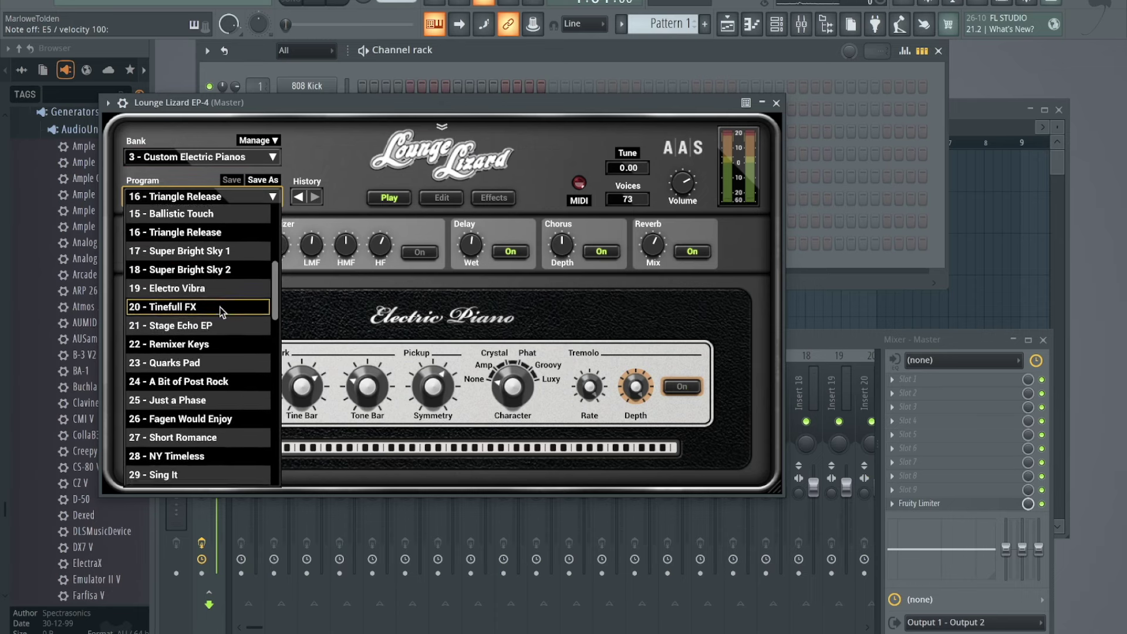
scroll(220, 311, "down", 1)
scroll(221, 311, "down", 2)
scroll(220, 311, "down", 1)
scroll(221, 311, "down", 2)
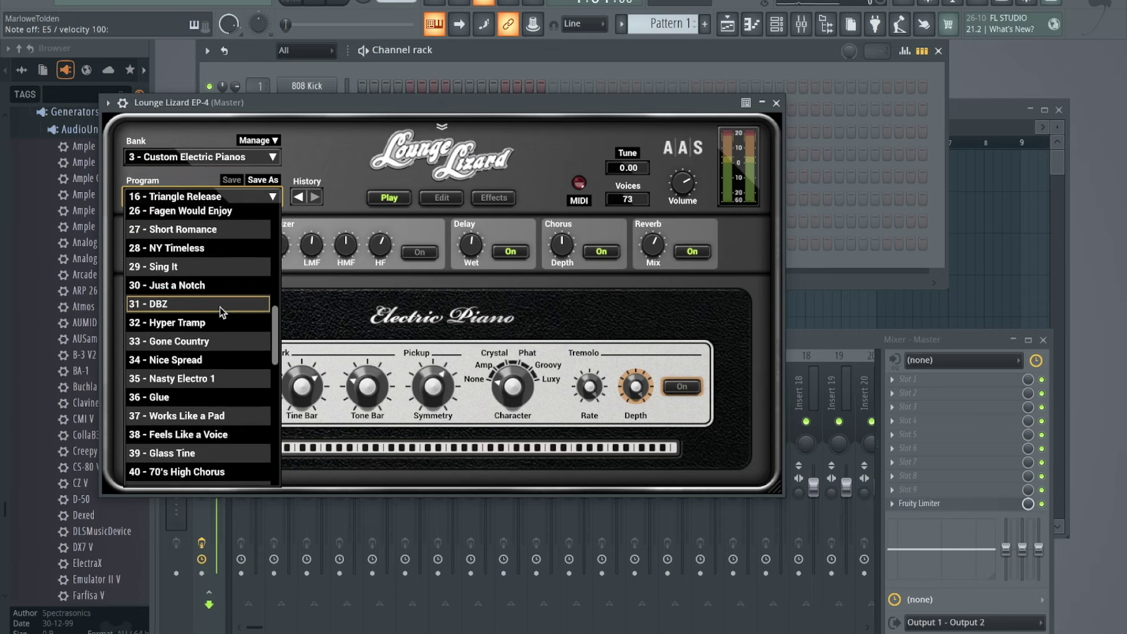
scroll(221, 311, "down", 2)
scroll(221, 311, "down", 2)
scroll(220, 310, "down", 2)
scroll(220, 311, "down", 2)
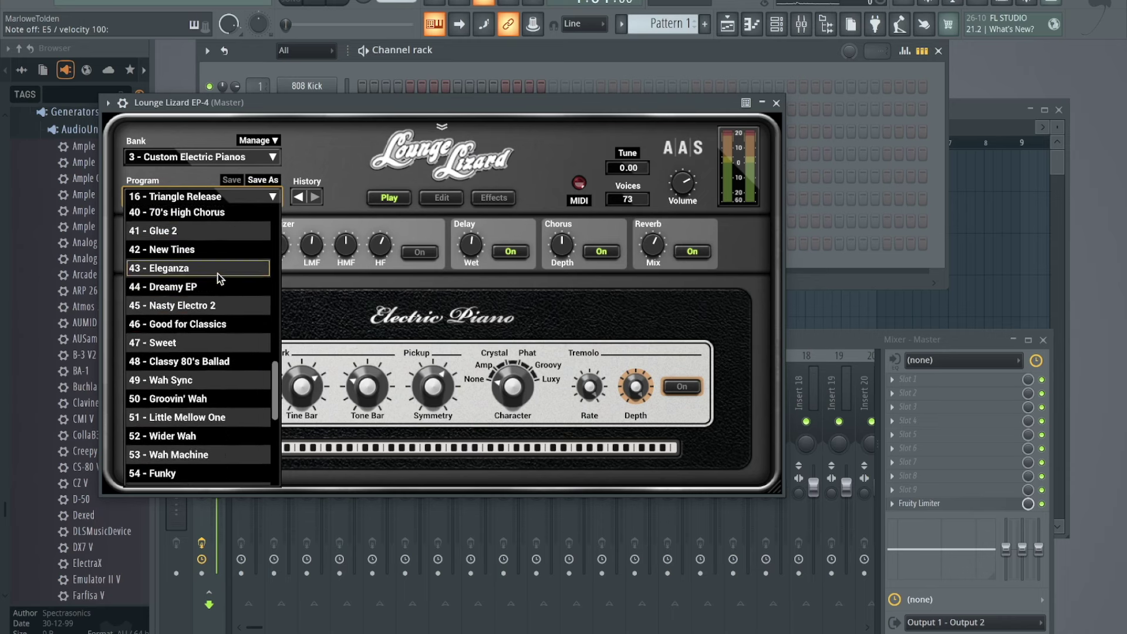
scroll(218, 278, "up", 3)
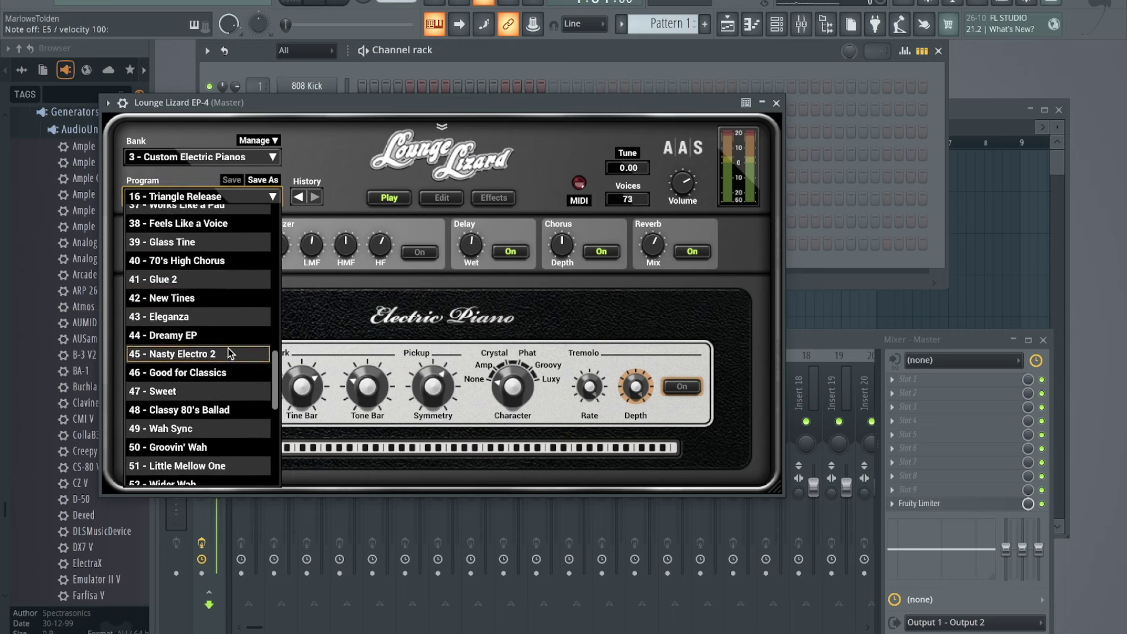
scroll(227, 357, "down", 1)
left_click(220, 458)
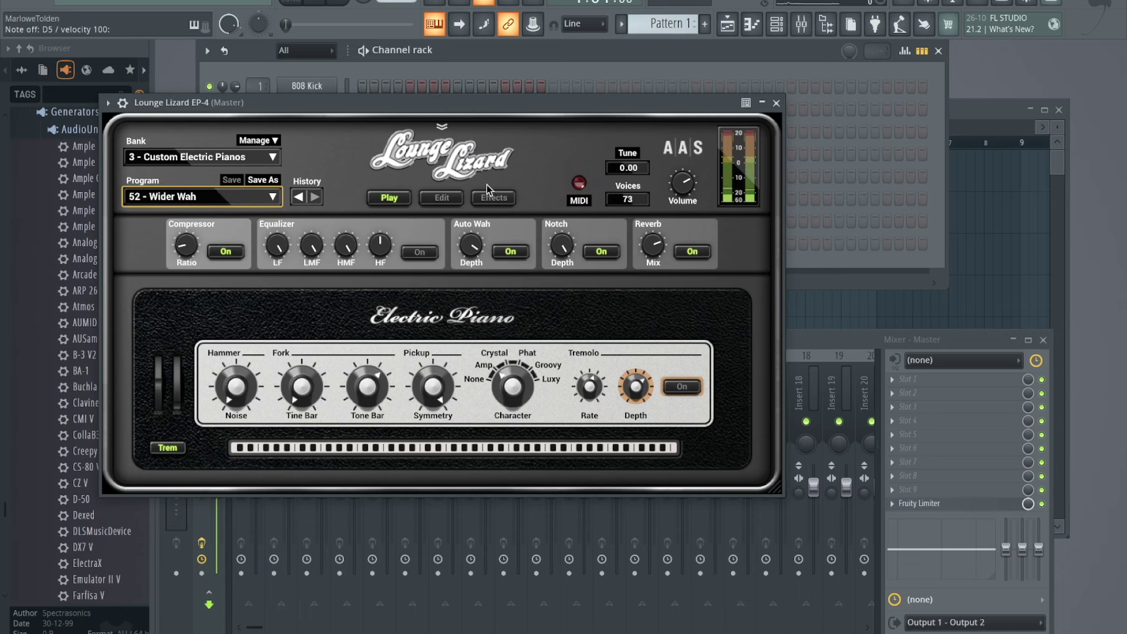
- Reposition Lounge Lizard, view its Edit, Effects and Play pages, then close it
left_click_drag(489, 101, 485, 131)
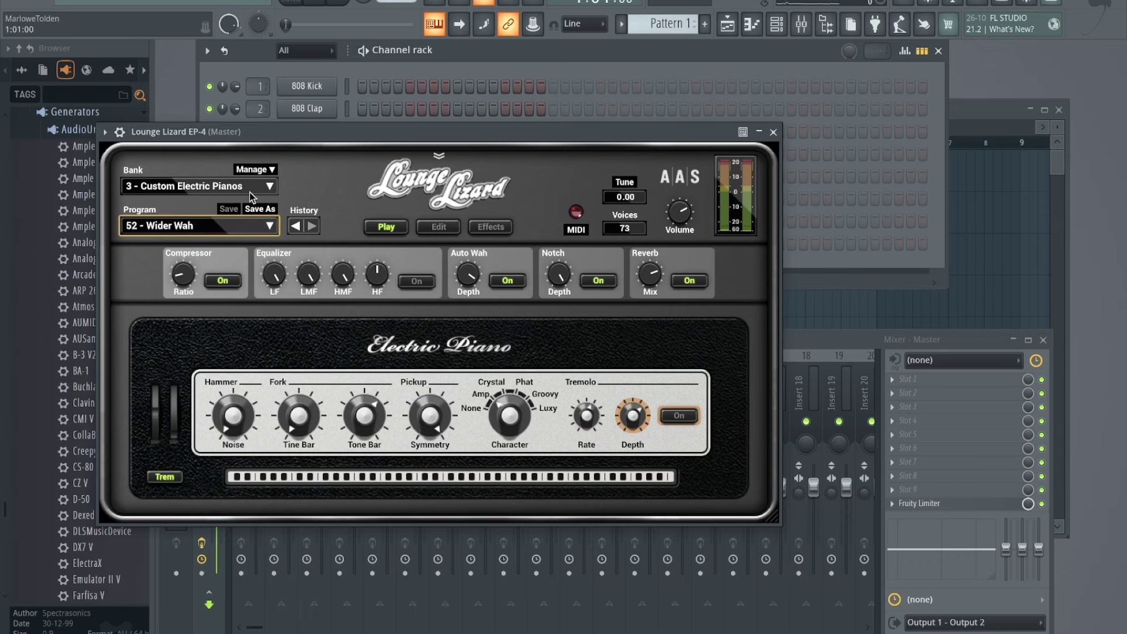
left_click_drag(705, 143, 705, 108)
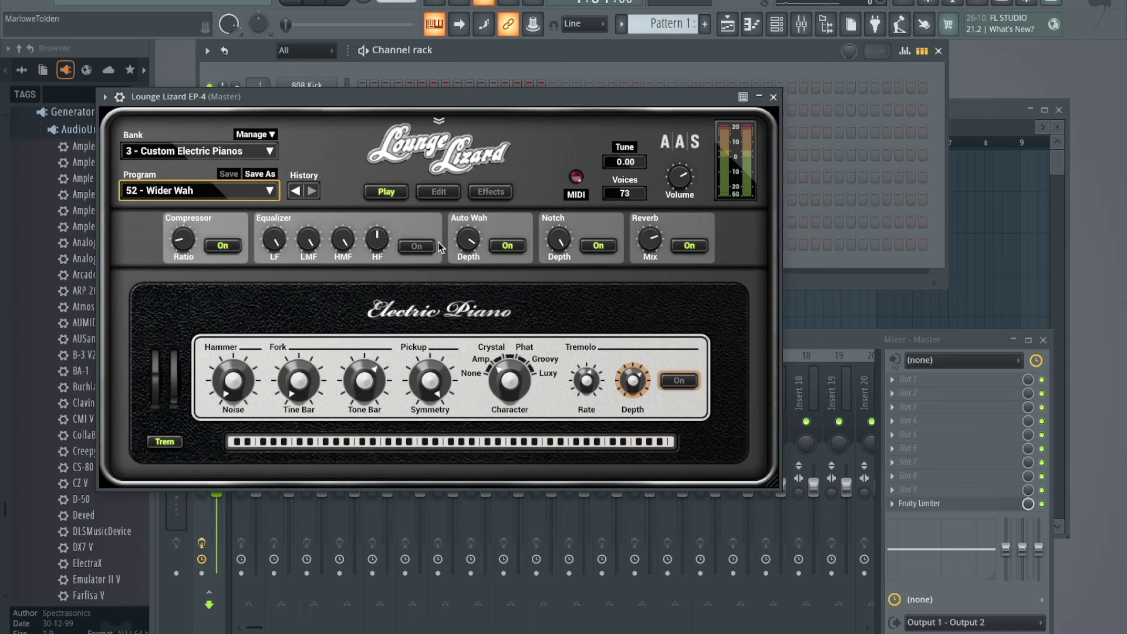
left_click(431, 190)
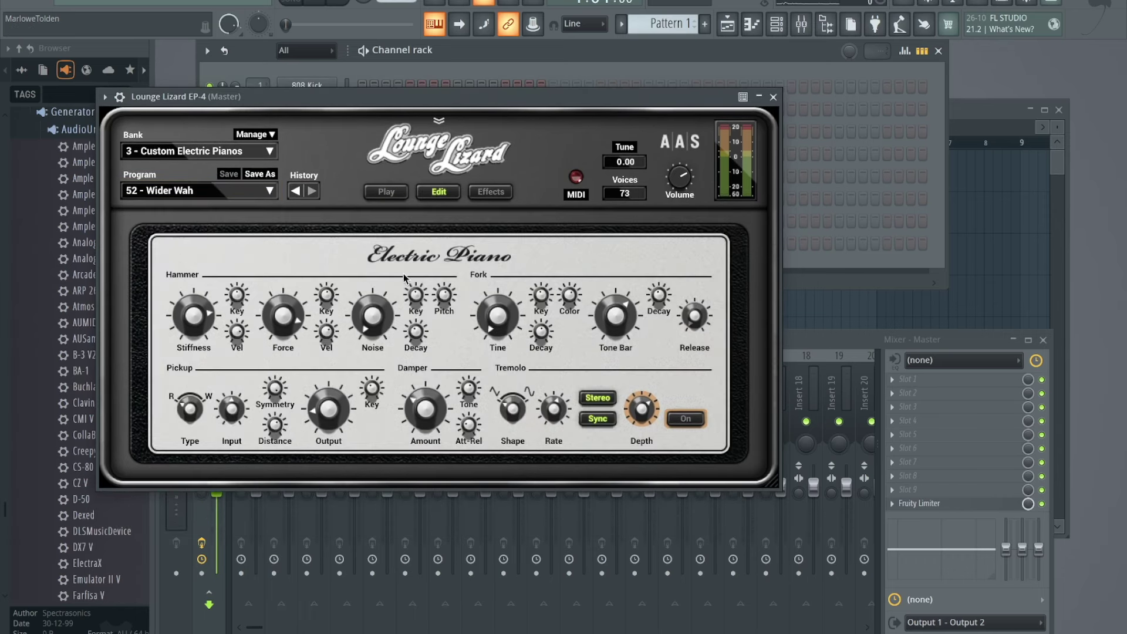
left_click(506, 196)
left_click(384, 194)
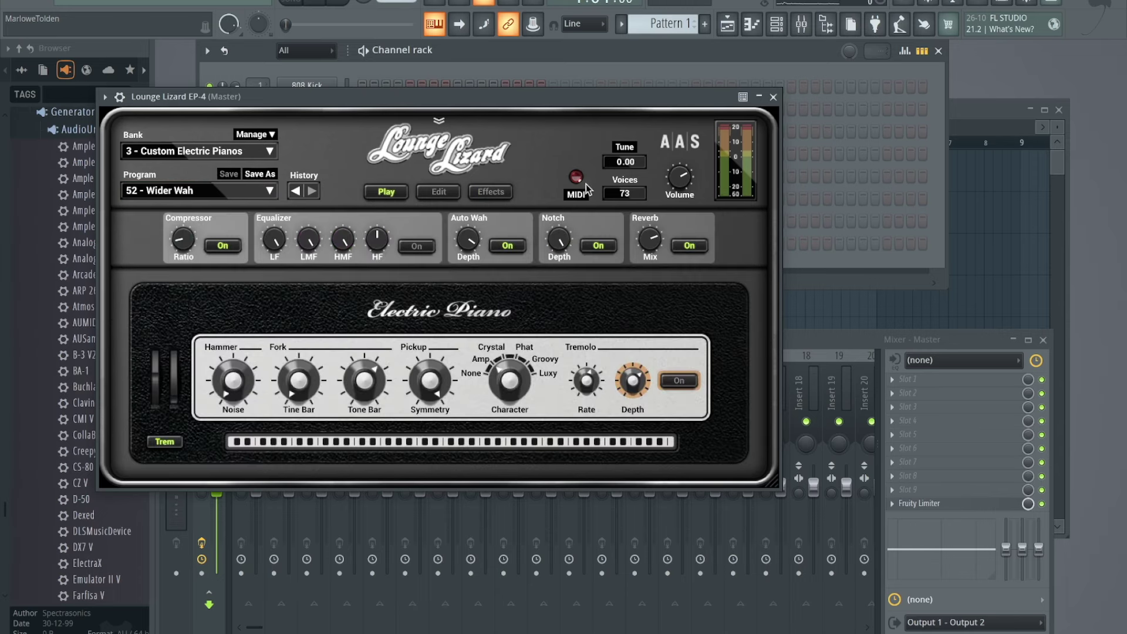
left_click(773, 96)
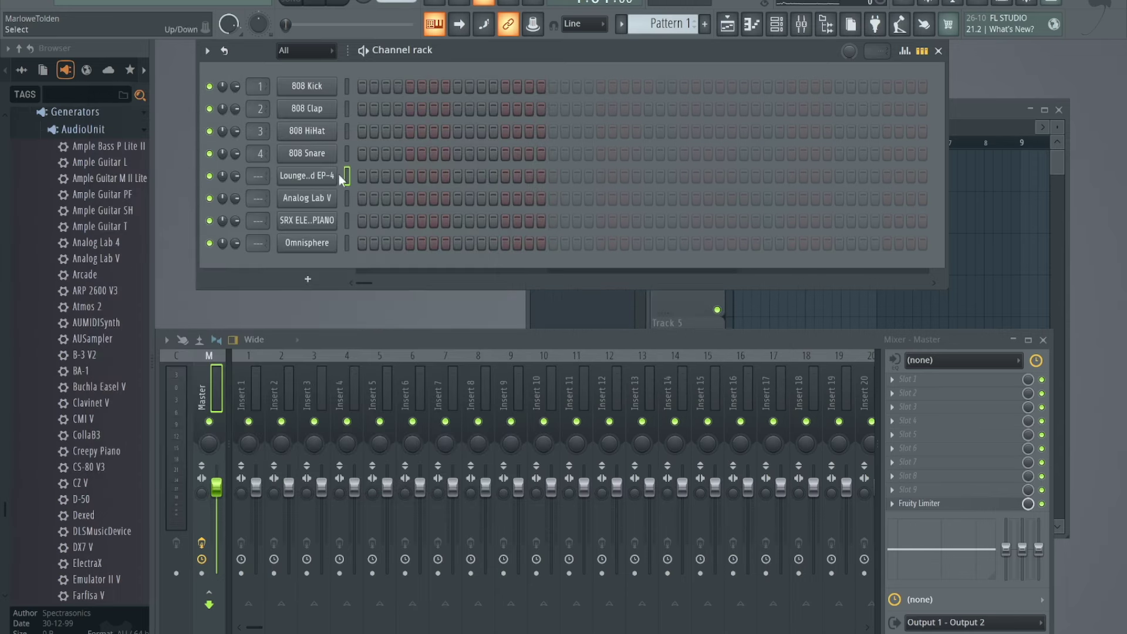
- Open Analog Lab V from the channel rack, move its window, and browse Electric Piano sounds
left_click(310, 204)
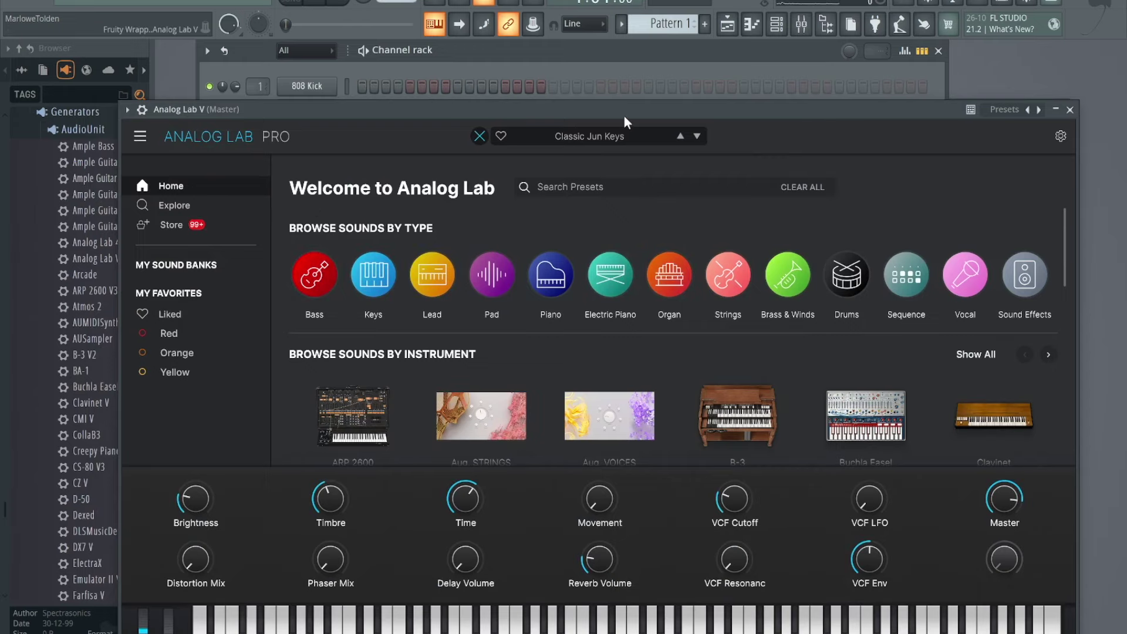
left_click_drag(624, 109, 605, 62)
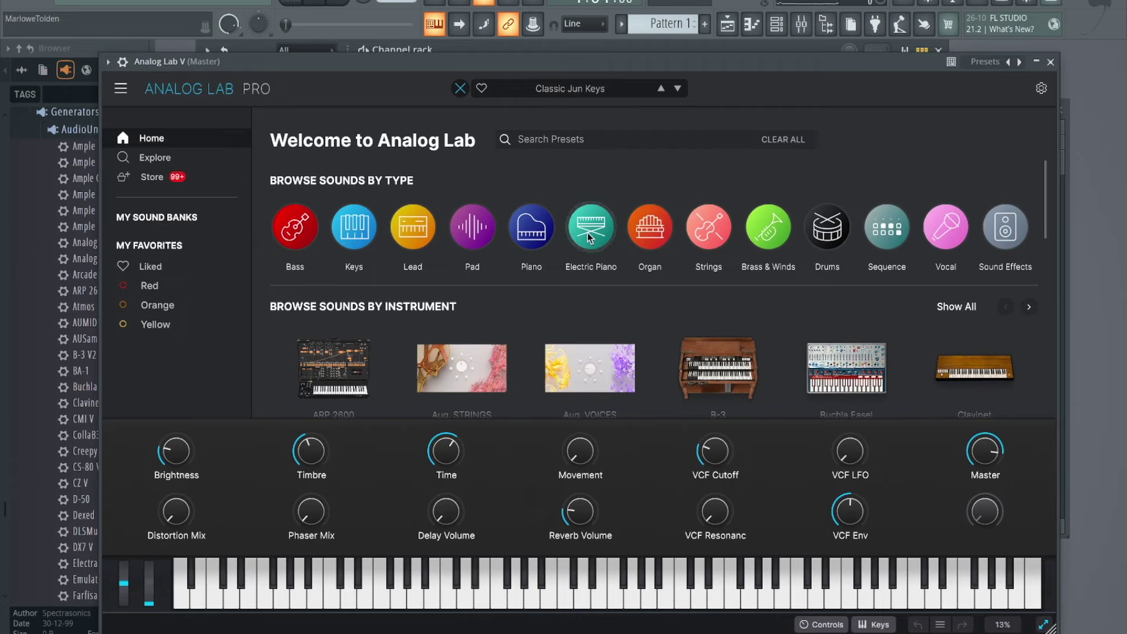
mouse_move(611, 274)
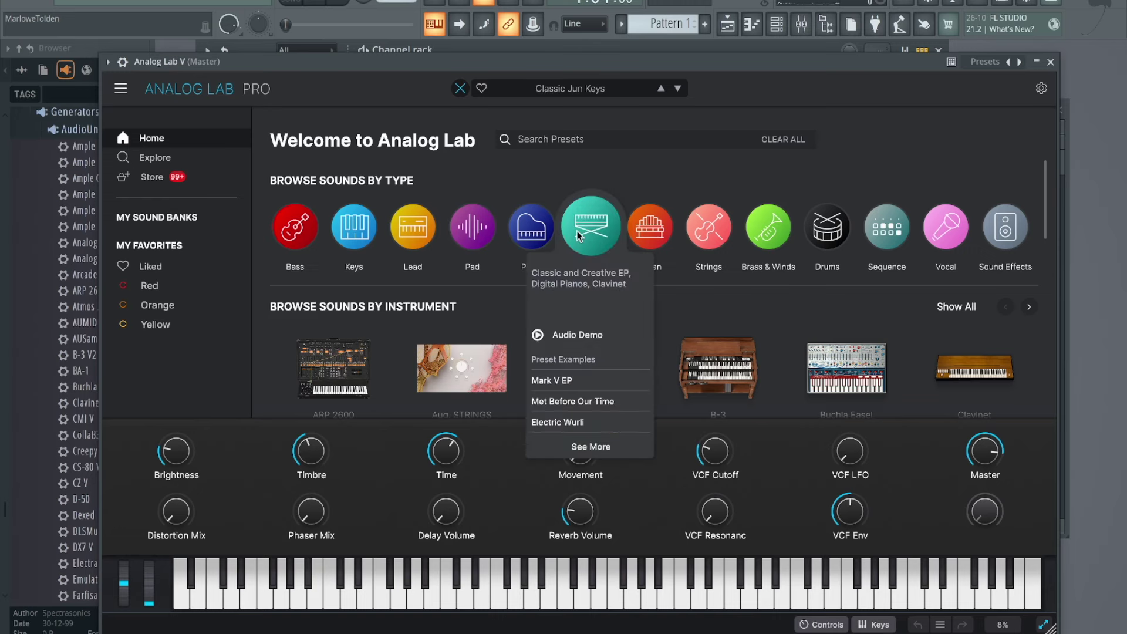
left_click(577, 231)
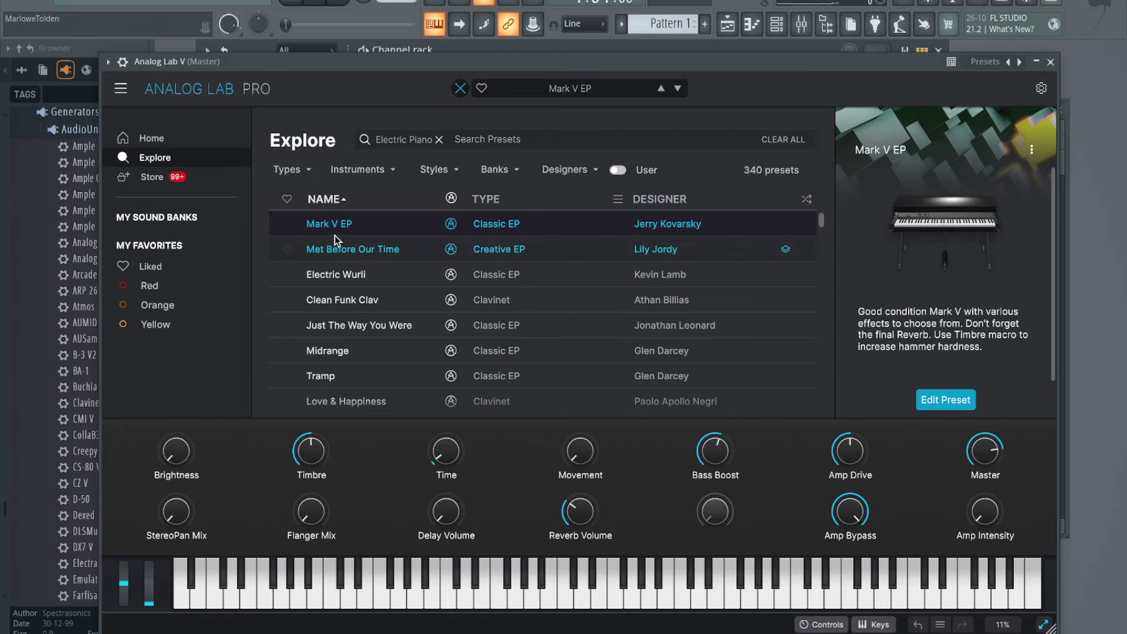
mouse_move(944, 220)
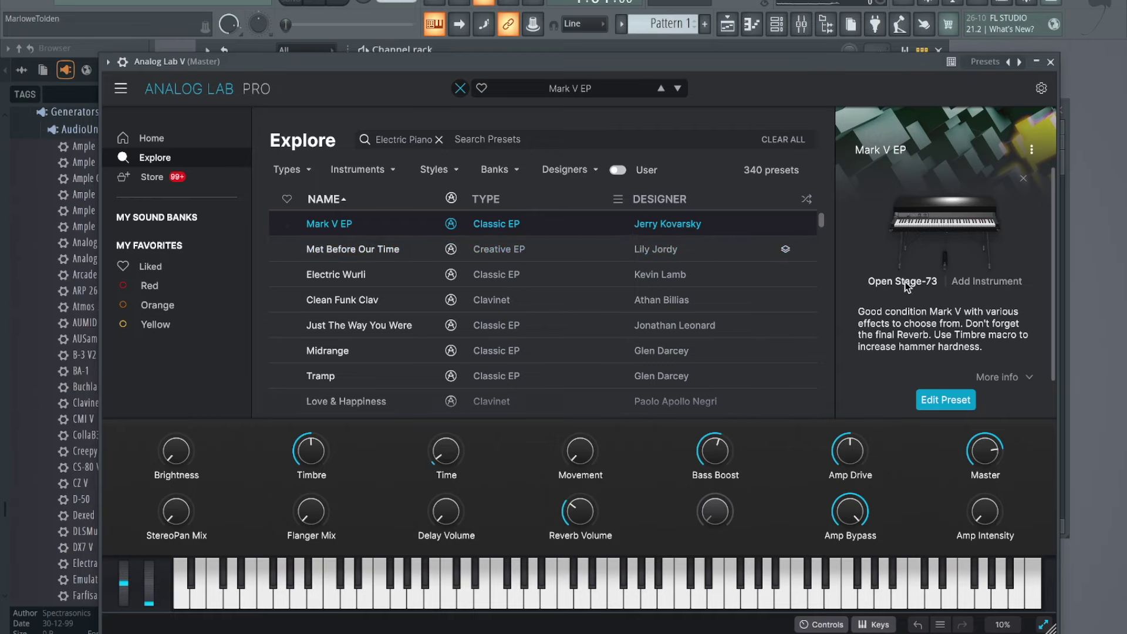
- Open Stage-73, load Electric Piano > Natural Aggressive Tone, then return to the preset browser
left_click(903, 281)
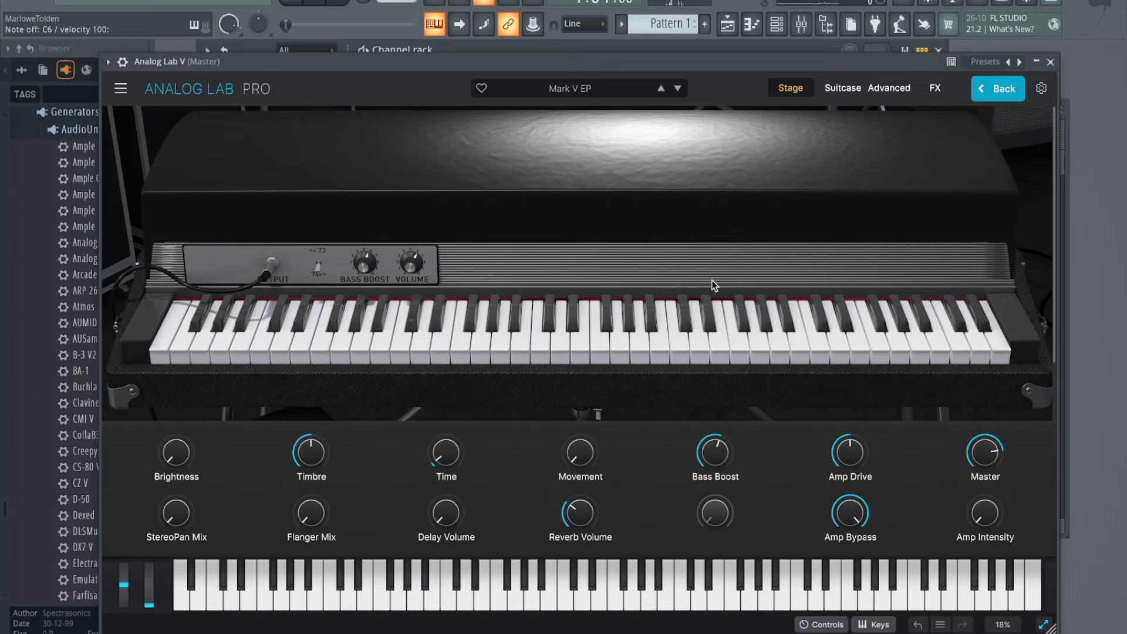
left_click(627, 89)
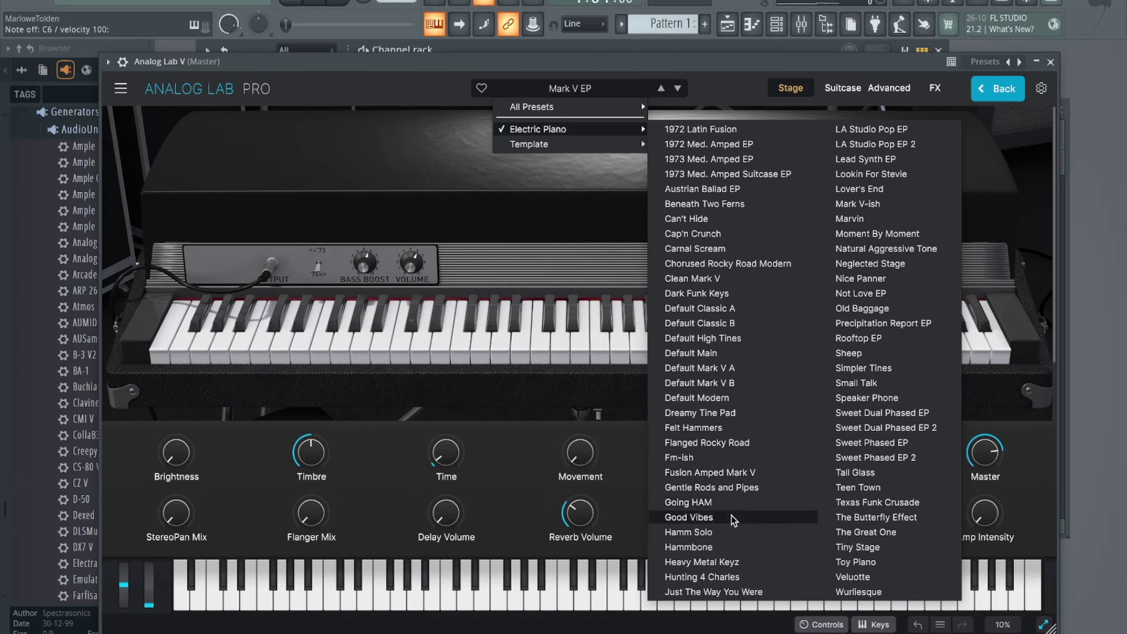
left_click(884, 251)
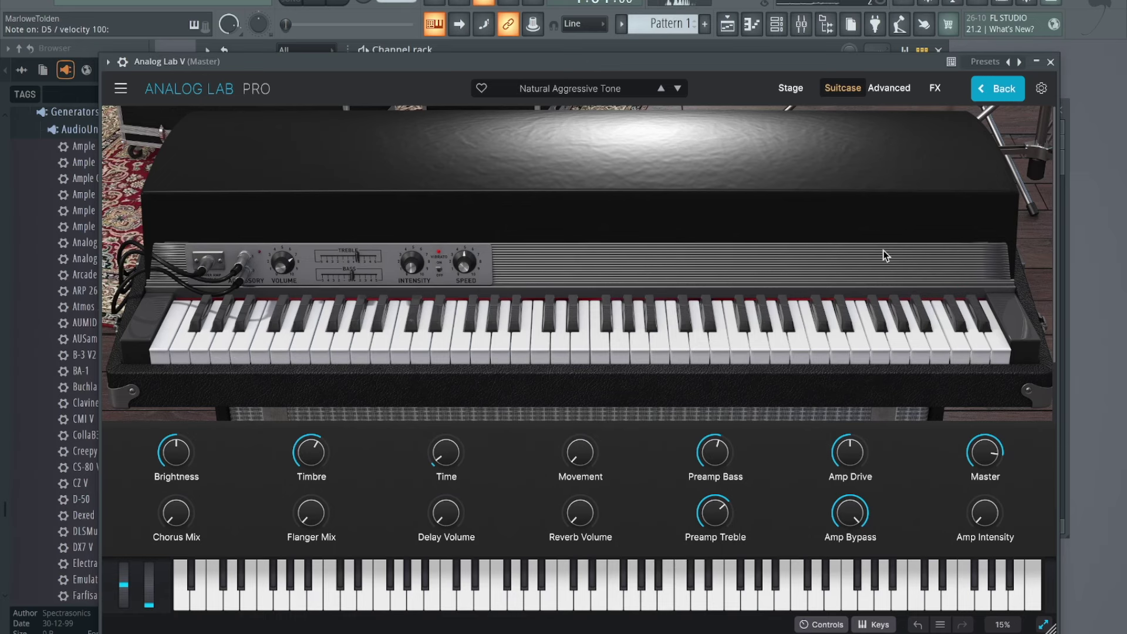
left_click(1015, 91)
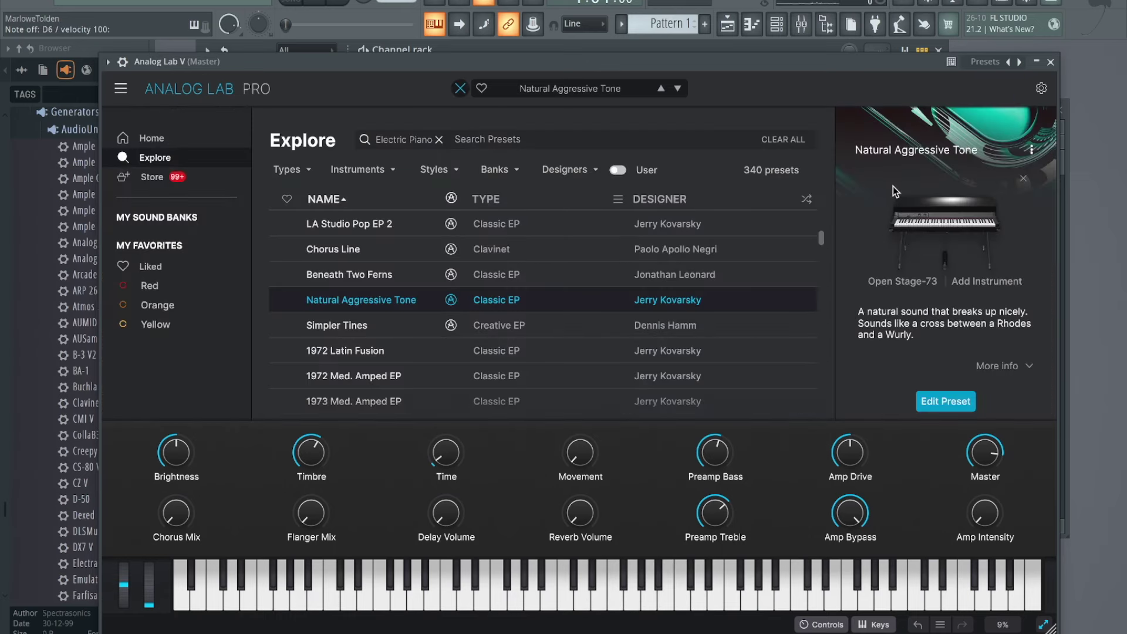
- Audition LA Studio Pop EP 2 and Chorus Line, view Chorus Line's Clavinet, then return to the list
left_click(377, 225)
mouse_move(946, 265)
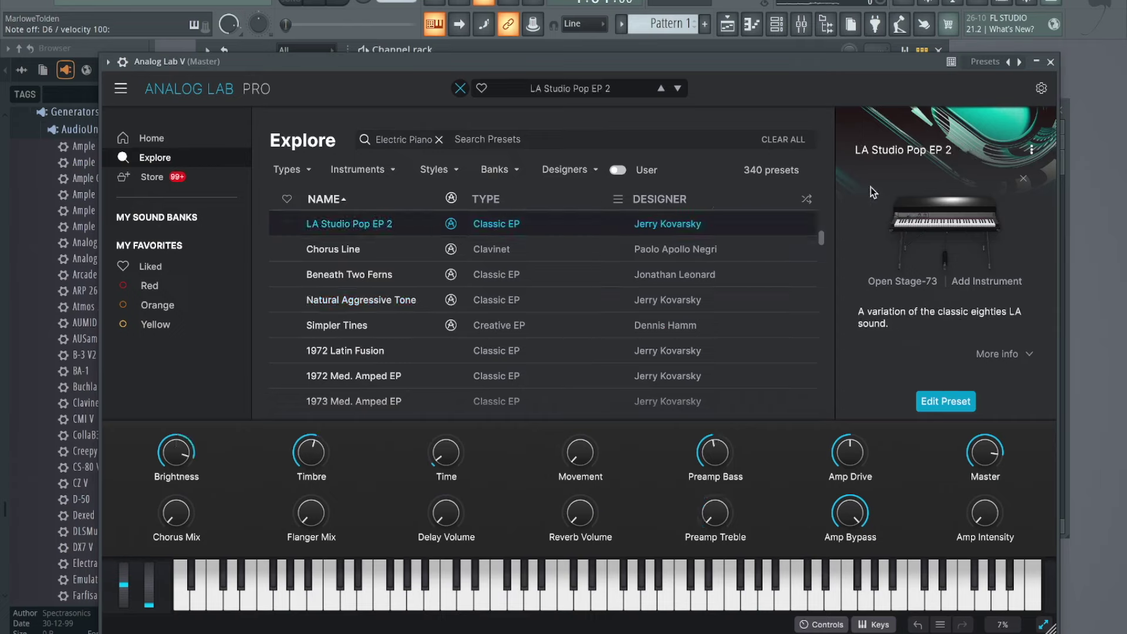
left_click(553, 258)
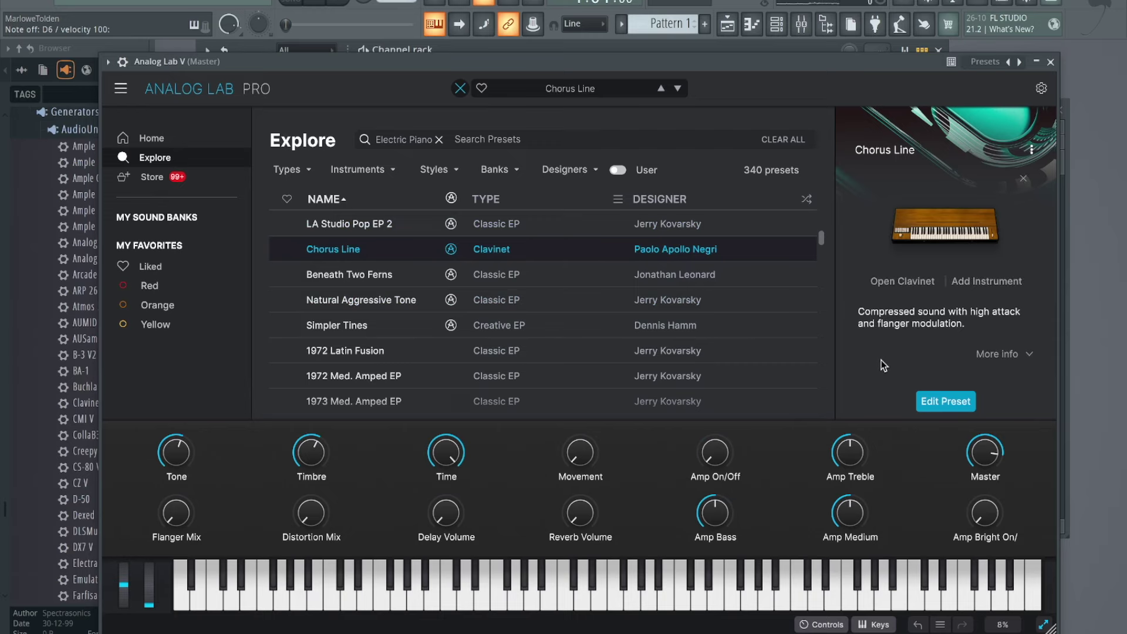
left_click(901, 283)
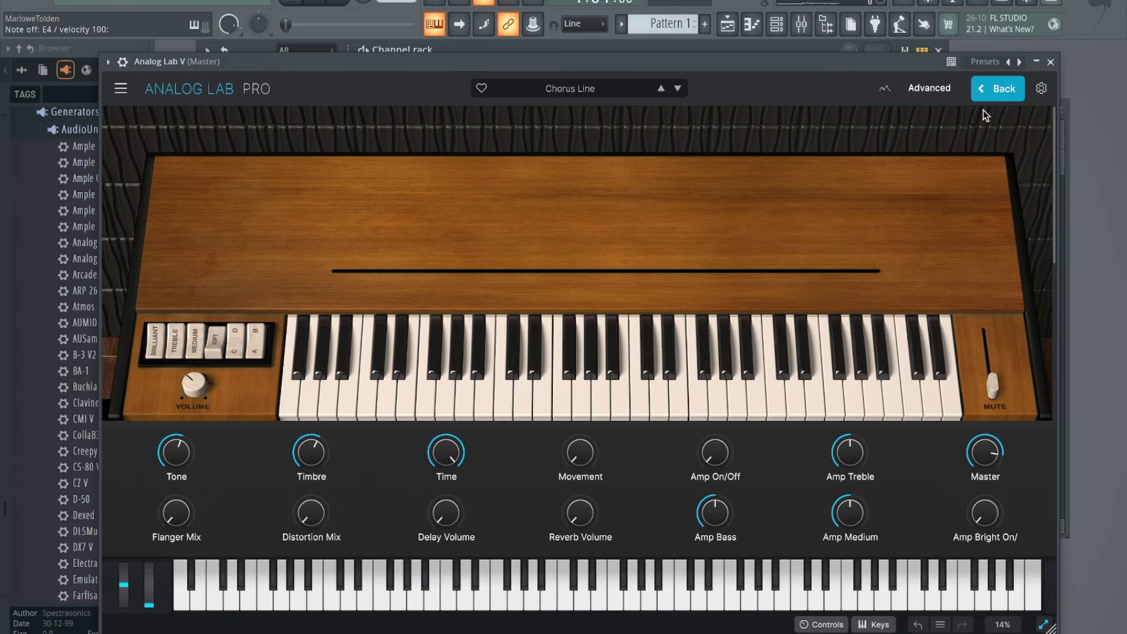
left_click(993, 93)
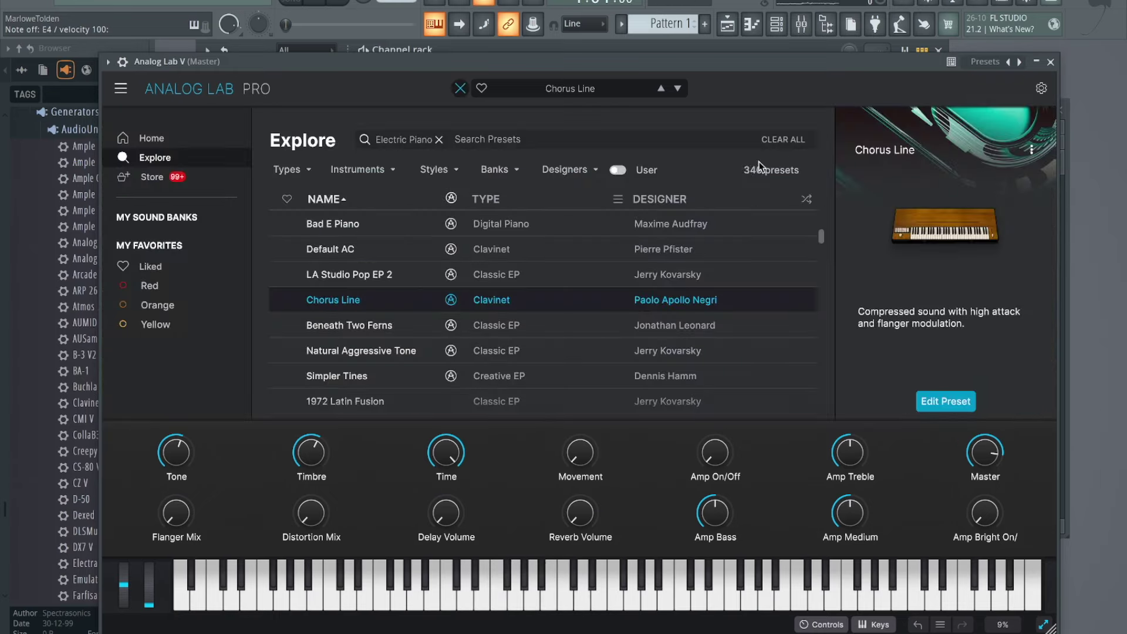
- Audition Beneath Two Ferns through 24 Mellow Piano, then load 90's in full instrument view
left_click(574, 331)
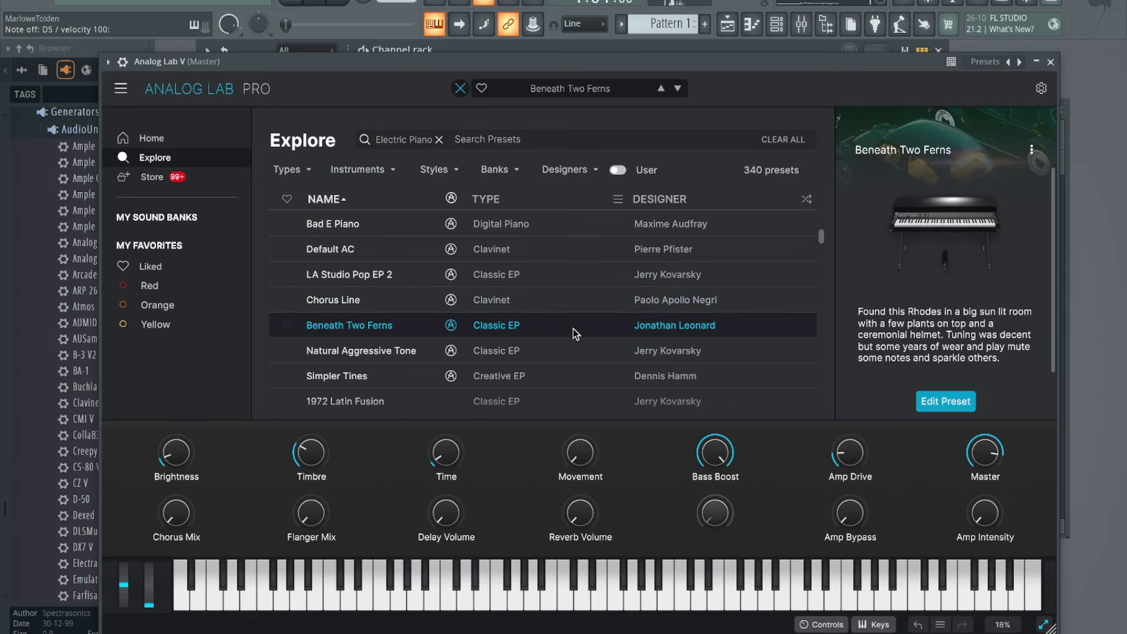
left_click(585, 353)
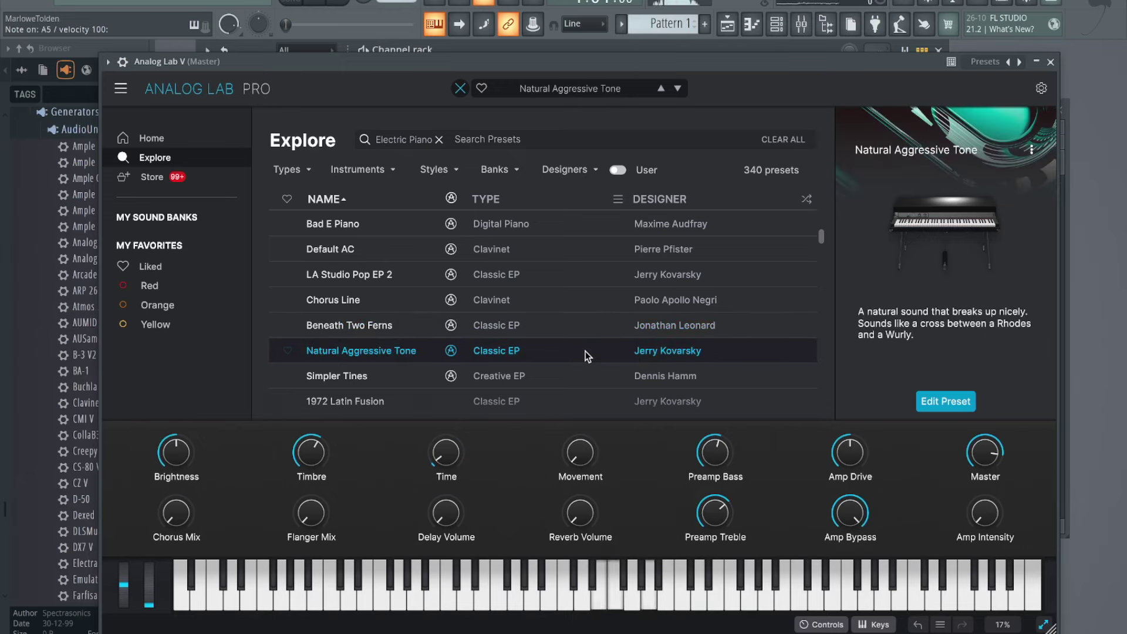
scroll(586, 356, "down", 1)
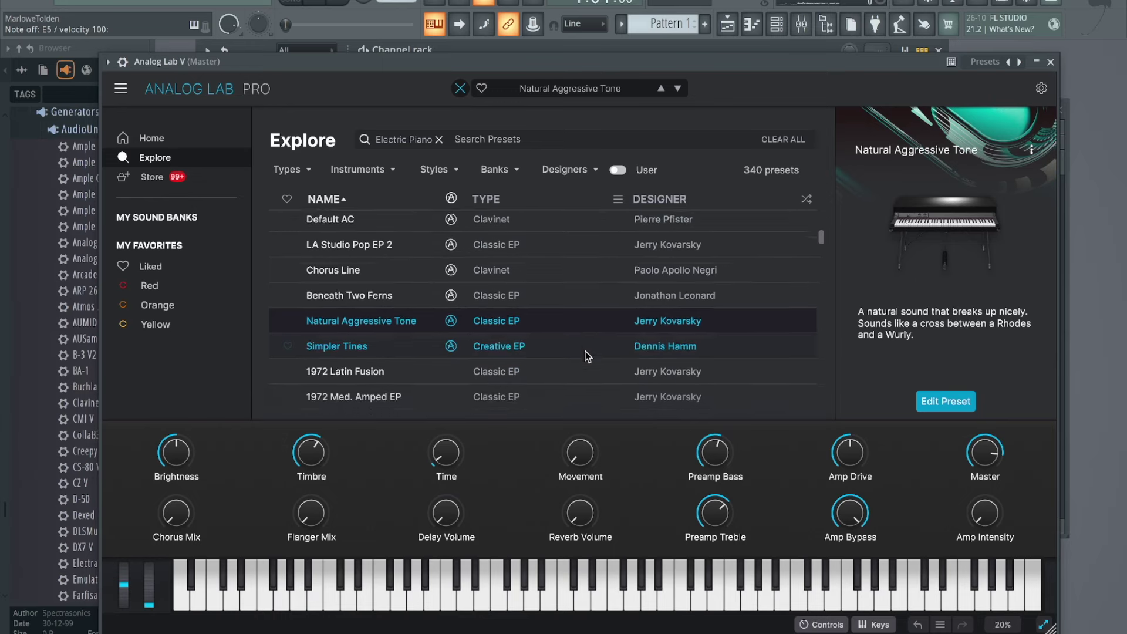
scroll(585, 356, "down", 2)
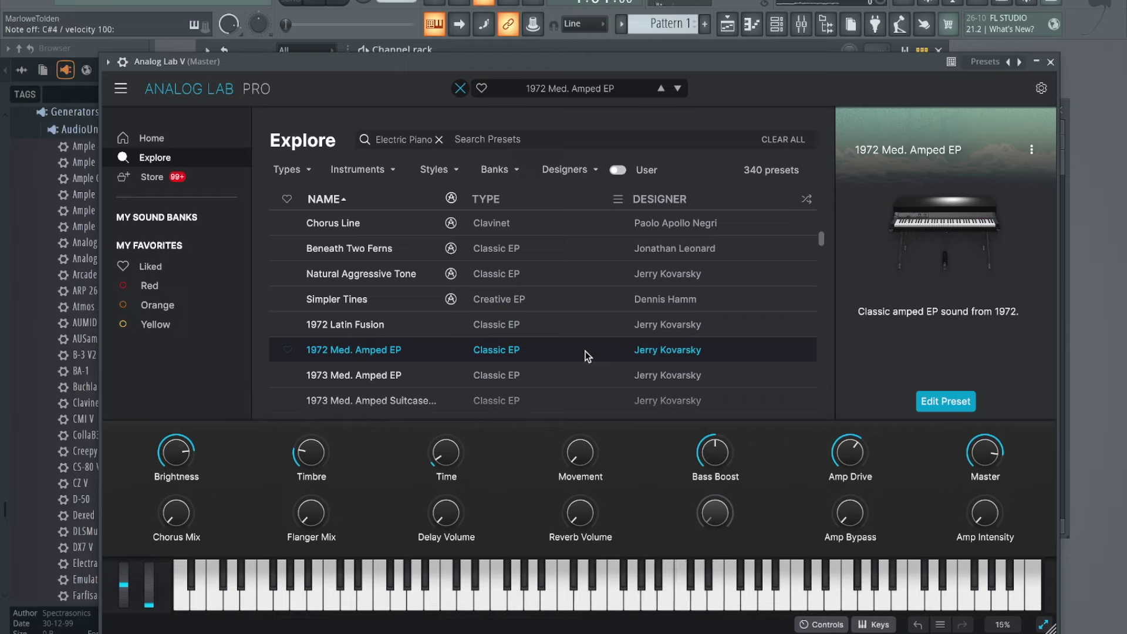
scroll(587, 357, "down", 1)
left_click(503, 319)
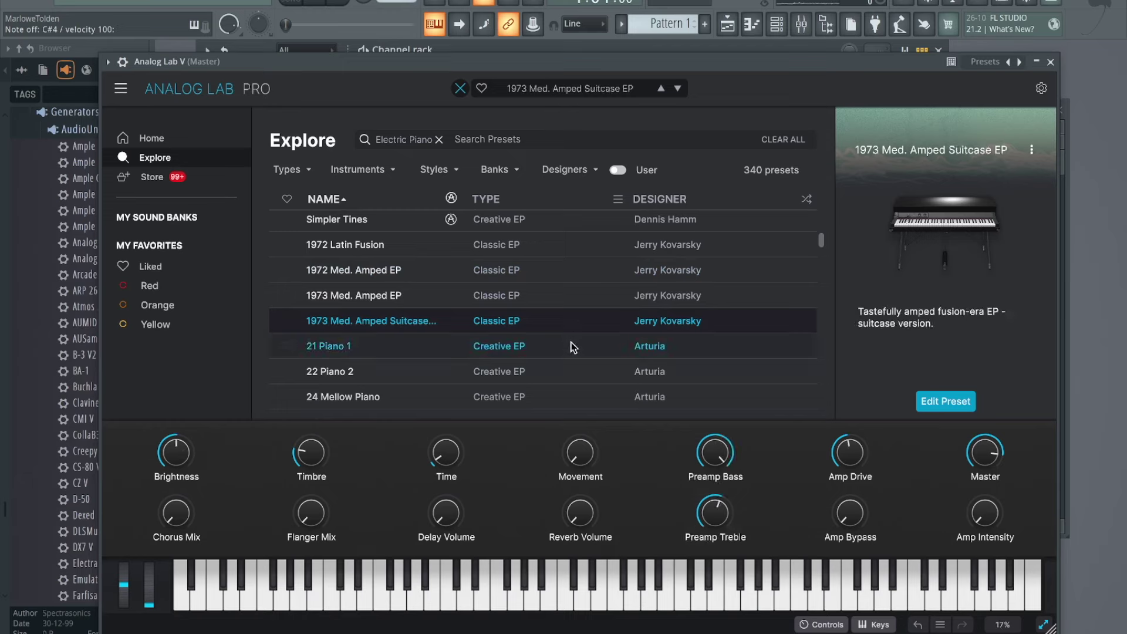
left_click(590, 381)
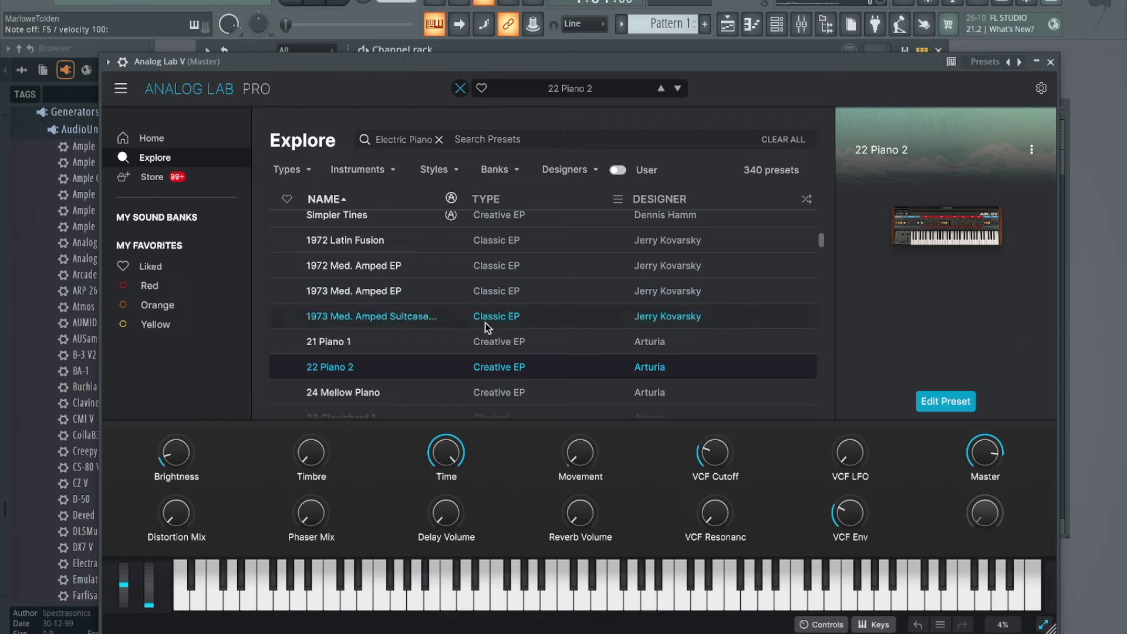
left_click(463, 388)
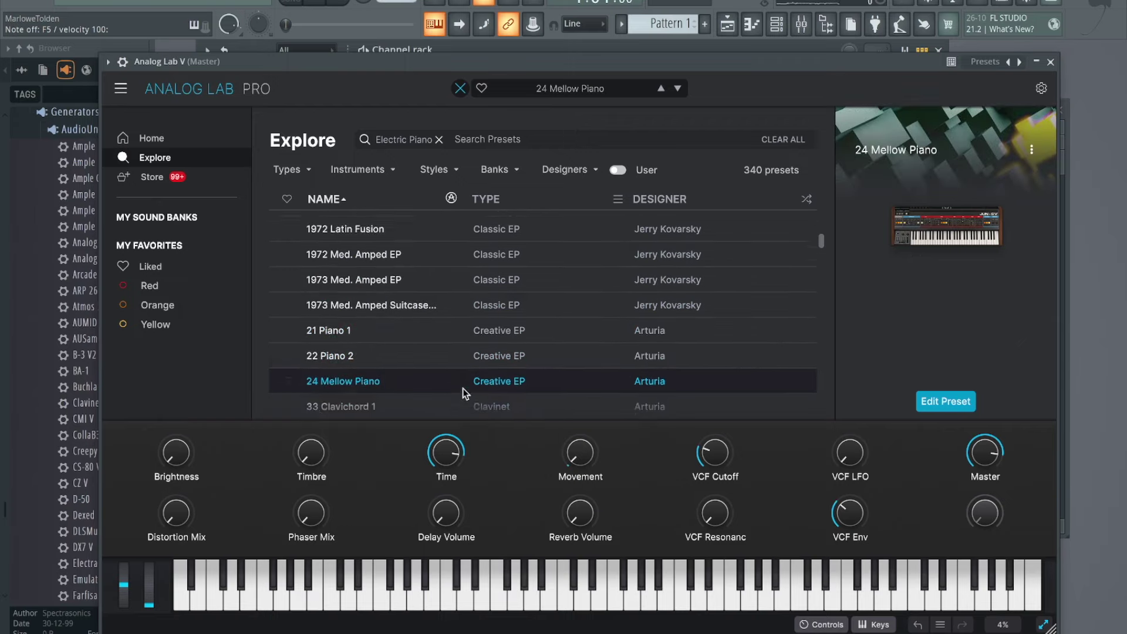
scroll(462, 389, "down", 1)
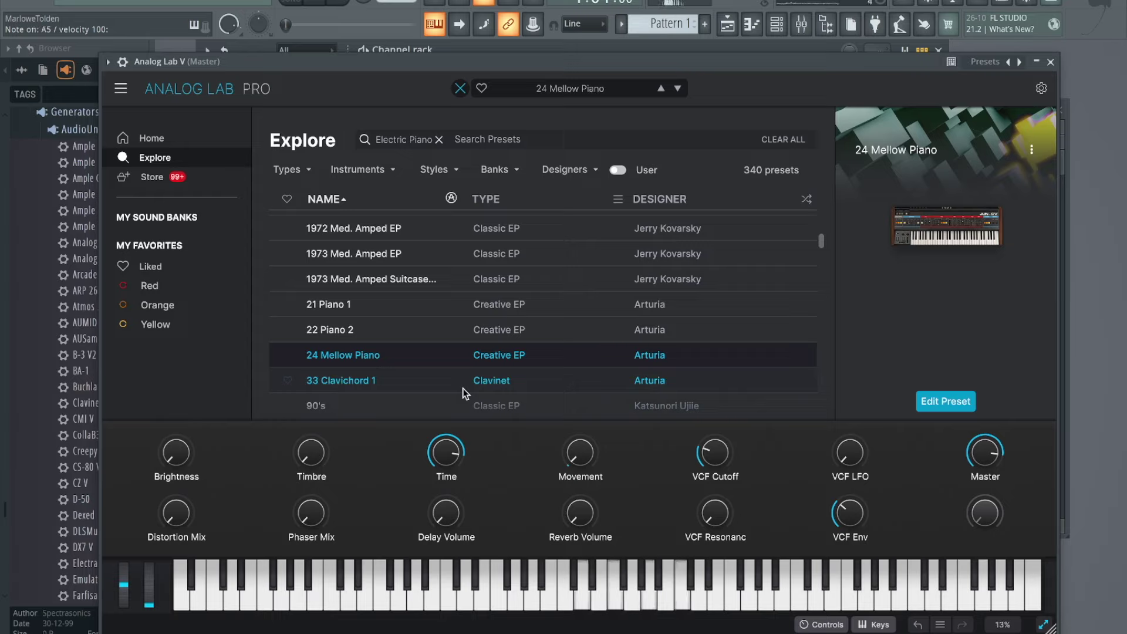
left_click(431, 405)
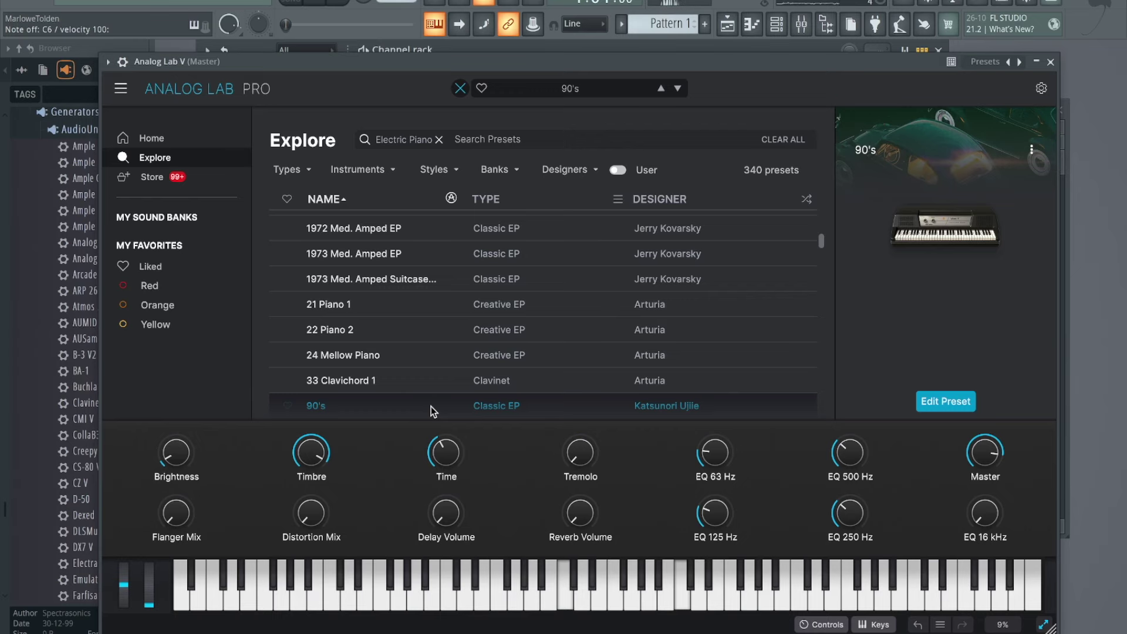
mouse_move(947, 255)
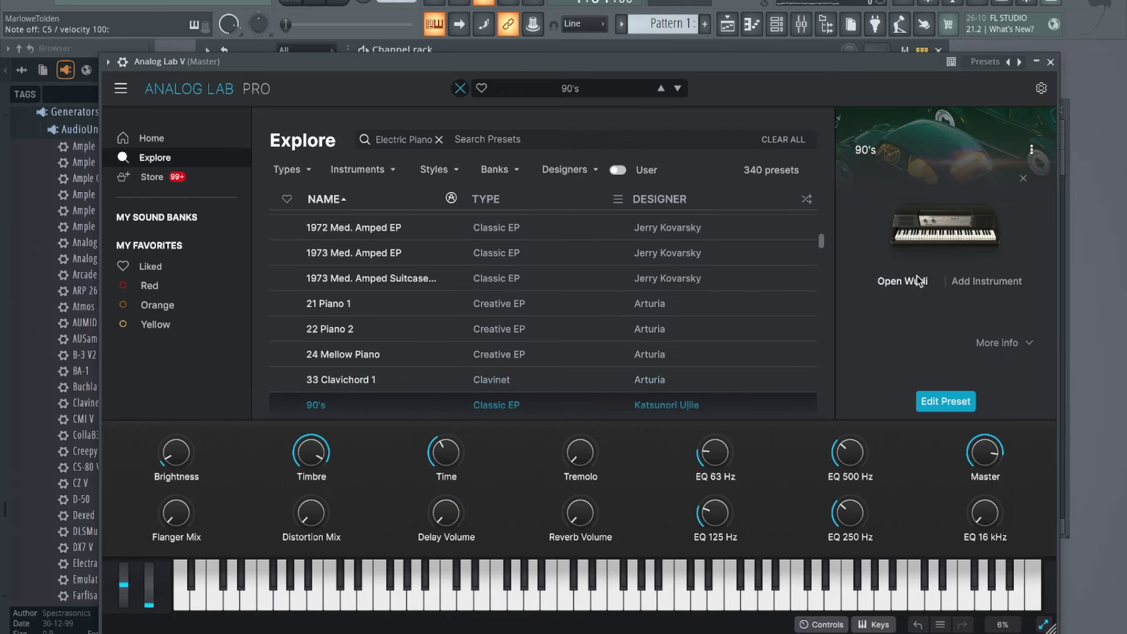
left_click(918, 279)
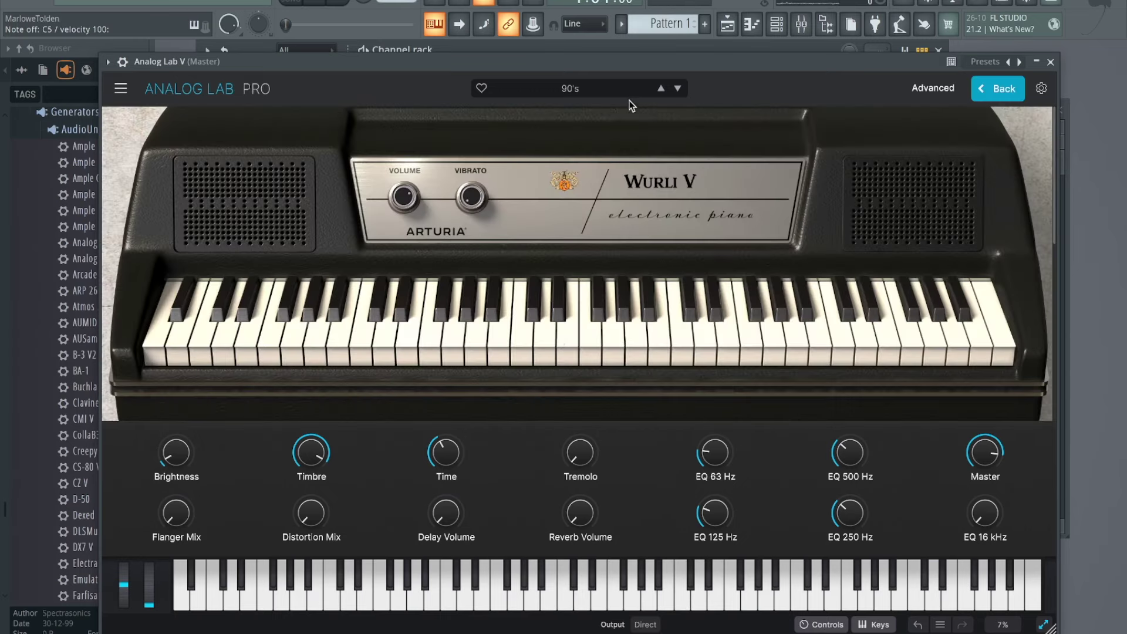
- Load the Hard Machine lead preset, then step through Hard Nostalgia and Hard Rain
left_click(629, 92)
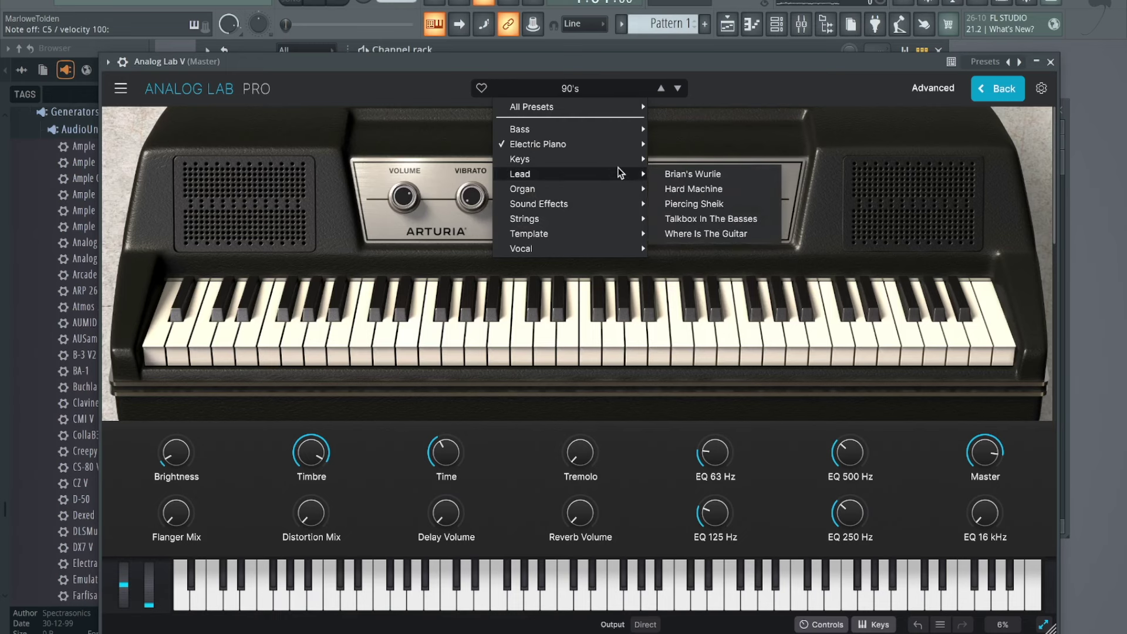
left_click(710, 190)
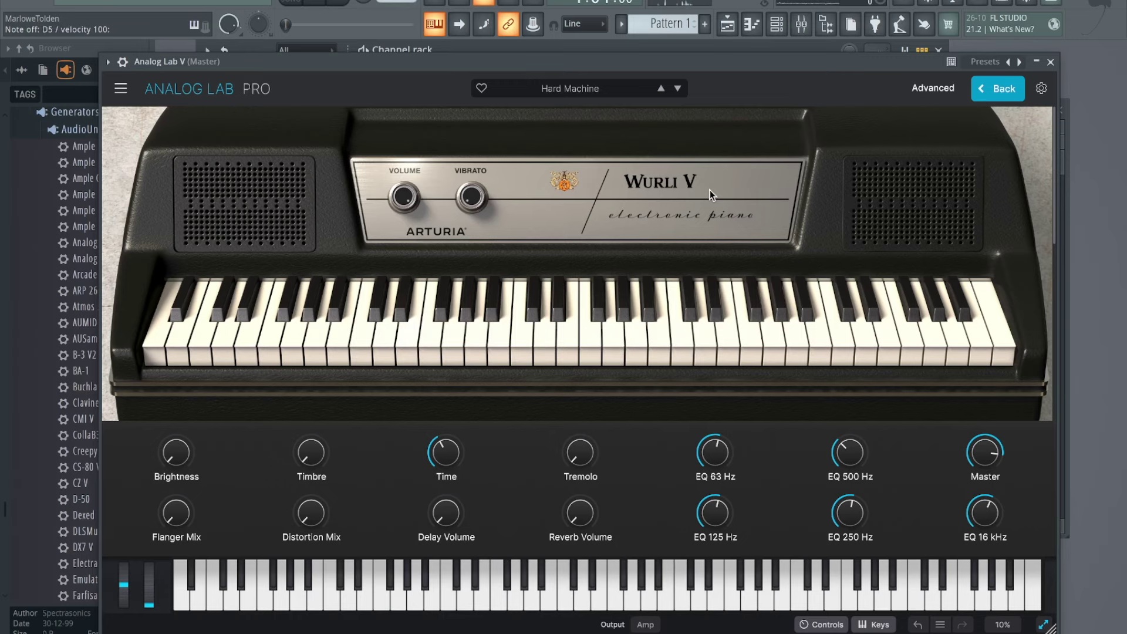
left_click(678, 85)
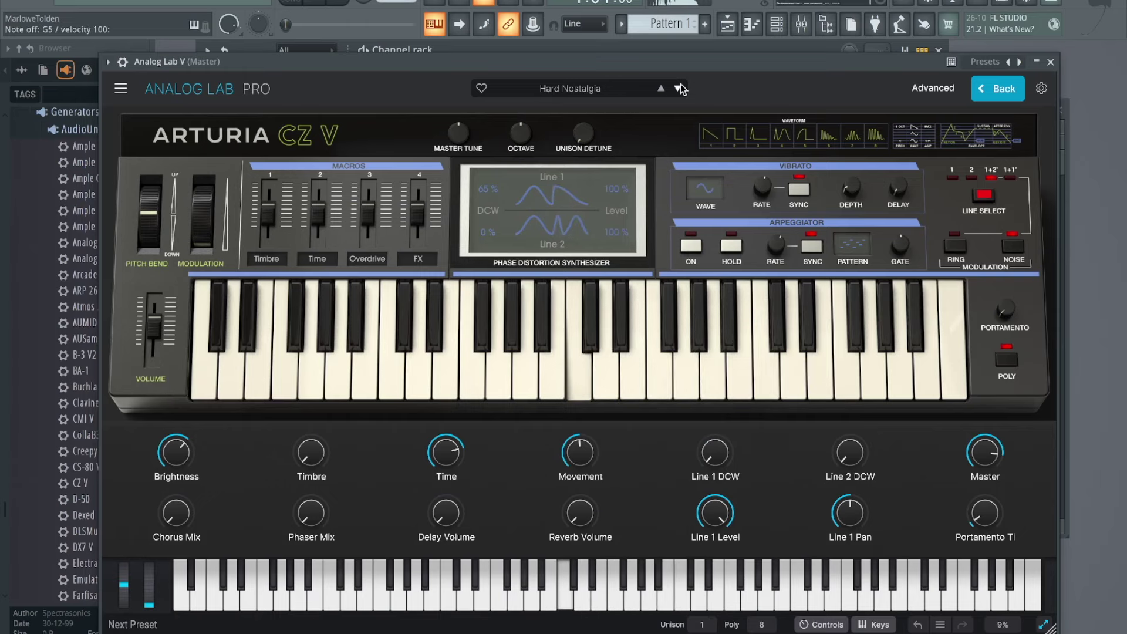
left_click(679, 88)
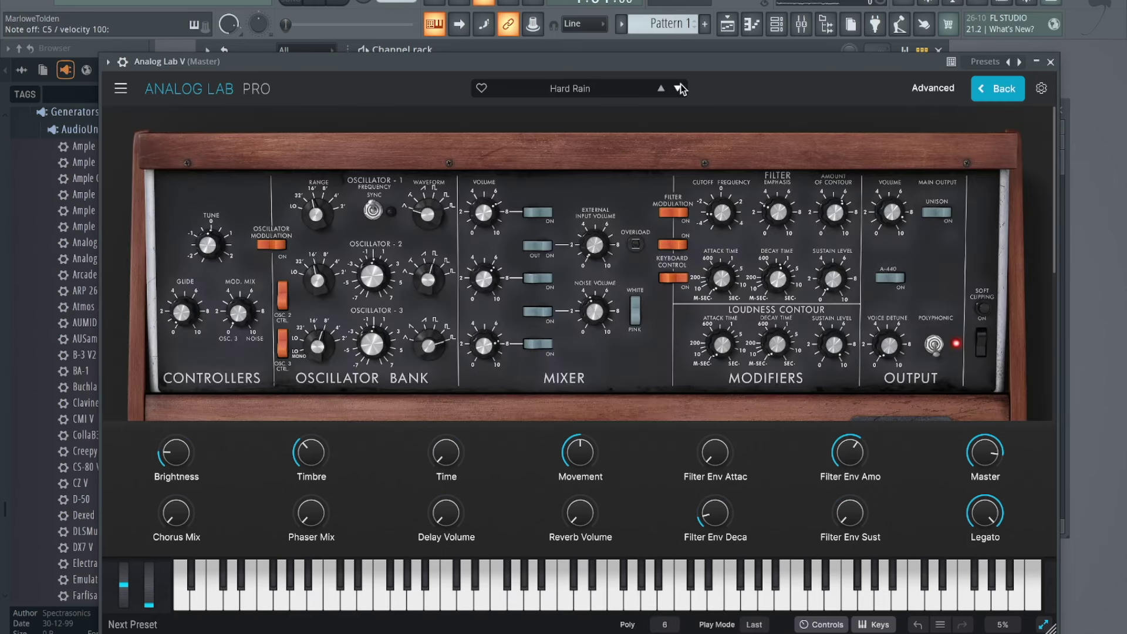
- Load Hard Style Lead from the preset list and clear the Lead filter
left_click(996, 89)
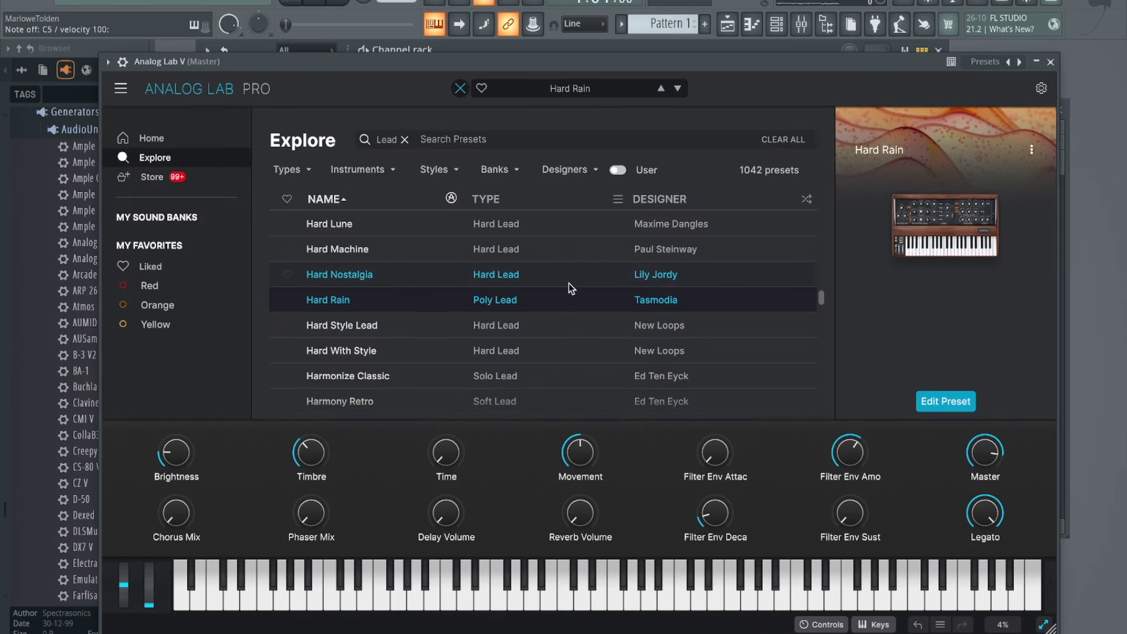
left_click(435, 323)
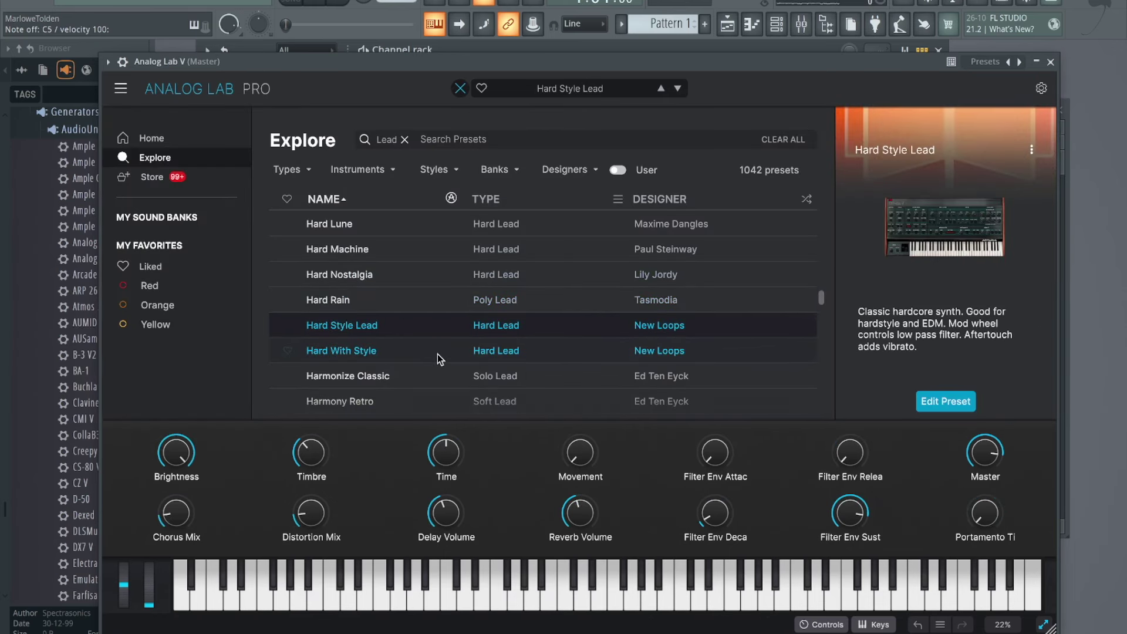
left_click(404, 139)
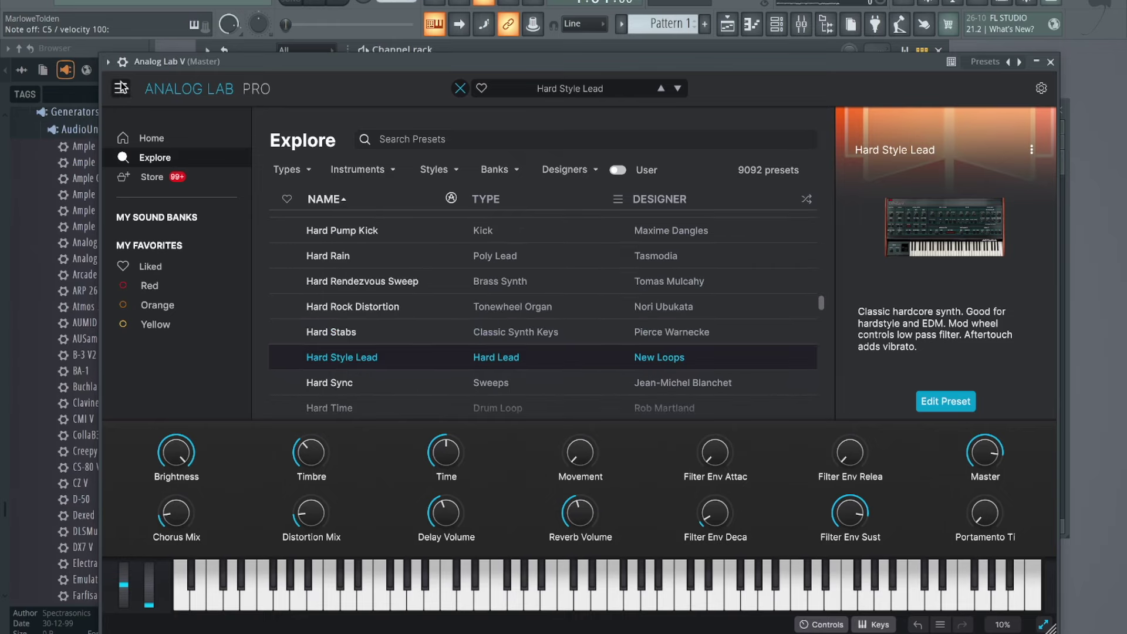
- Browse the Electric Piano category from Home and load The Great One
left_click(150, 139)
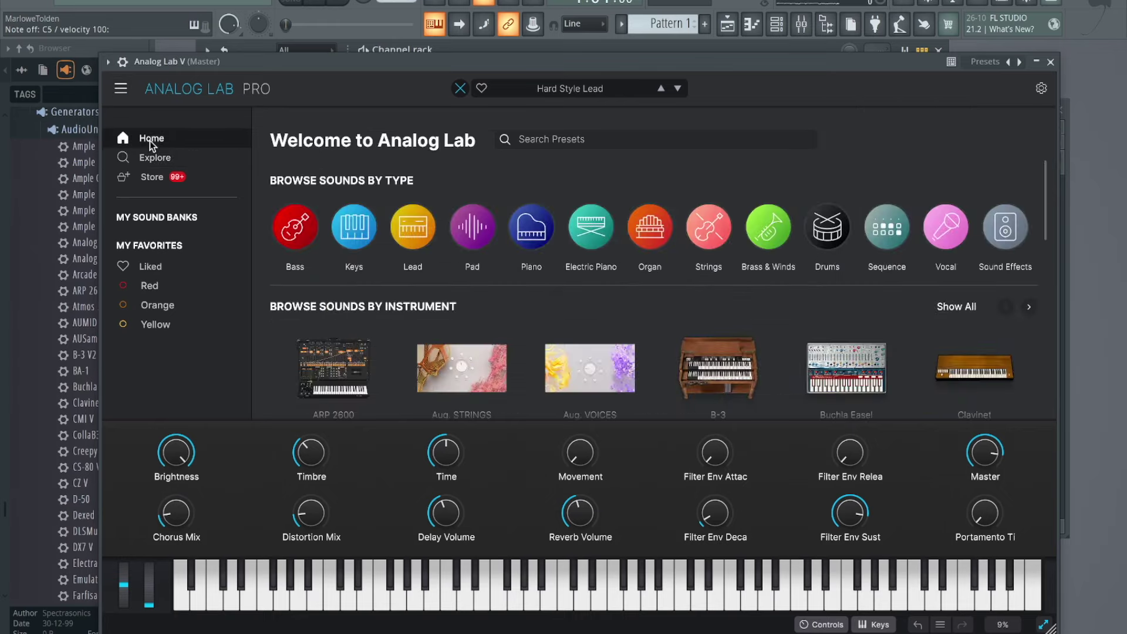
left_click(607, 232)
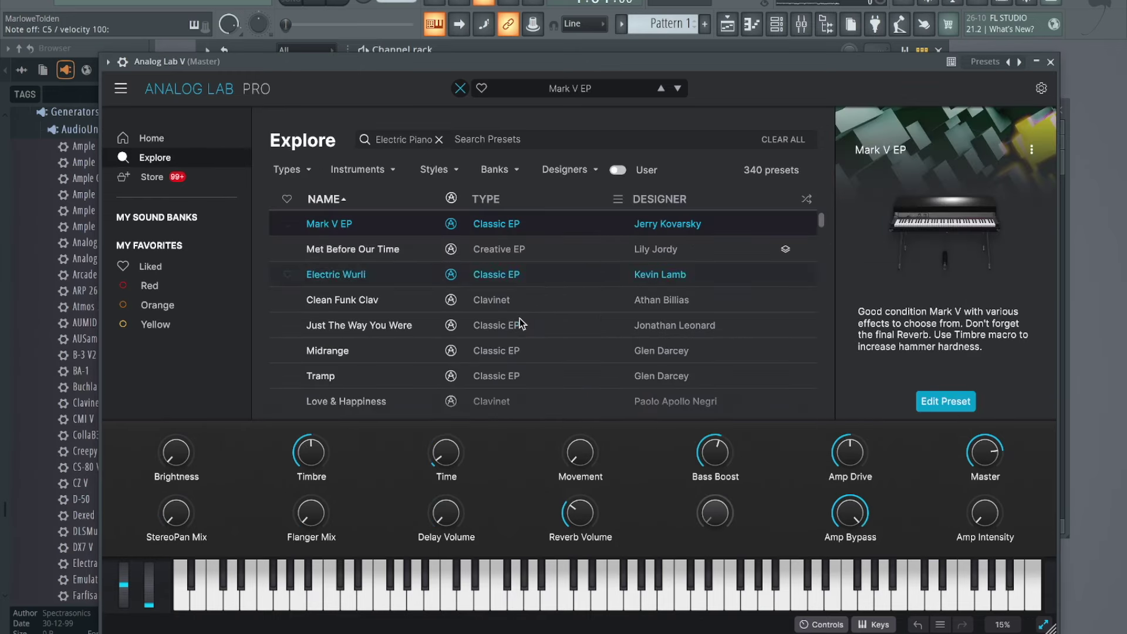
scroll(521, 321, "down", 3)
scroll(521, 318, "down", 4)
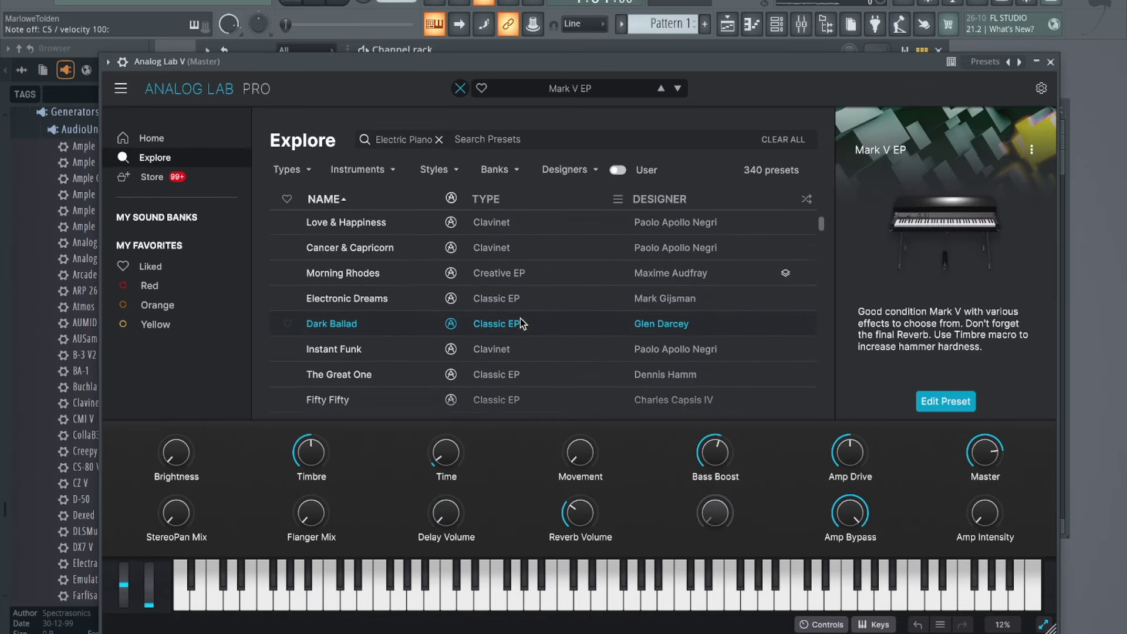
left_click(418, 377)
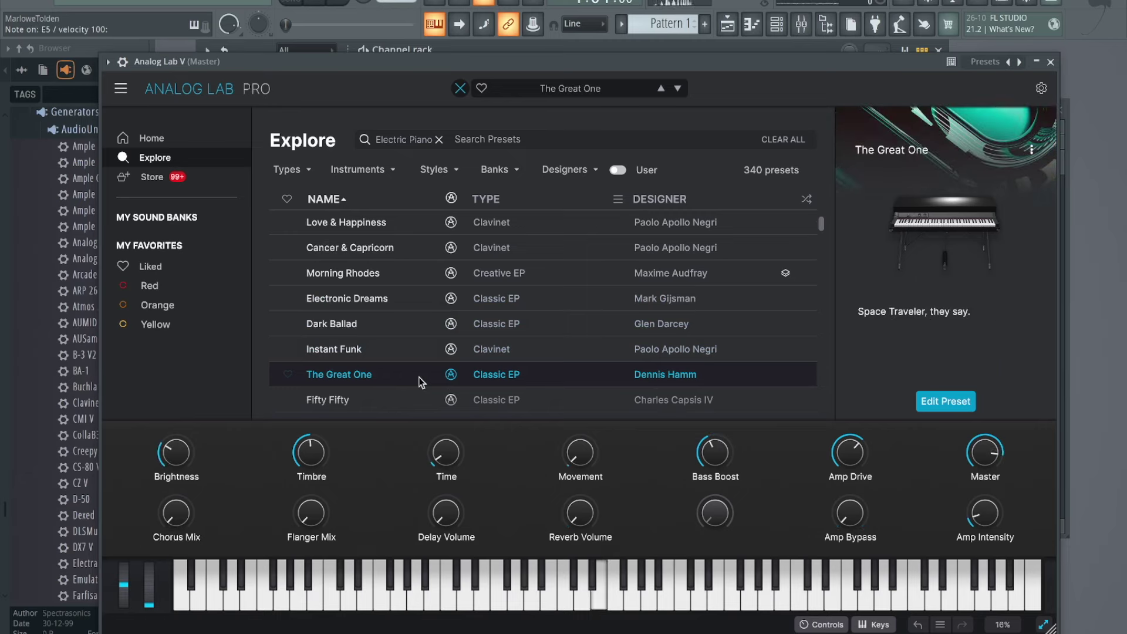
- Step down the list to Funk AD, then move and close the Analog Lab window
key("Down")
key("Down")
key("Down")
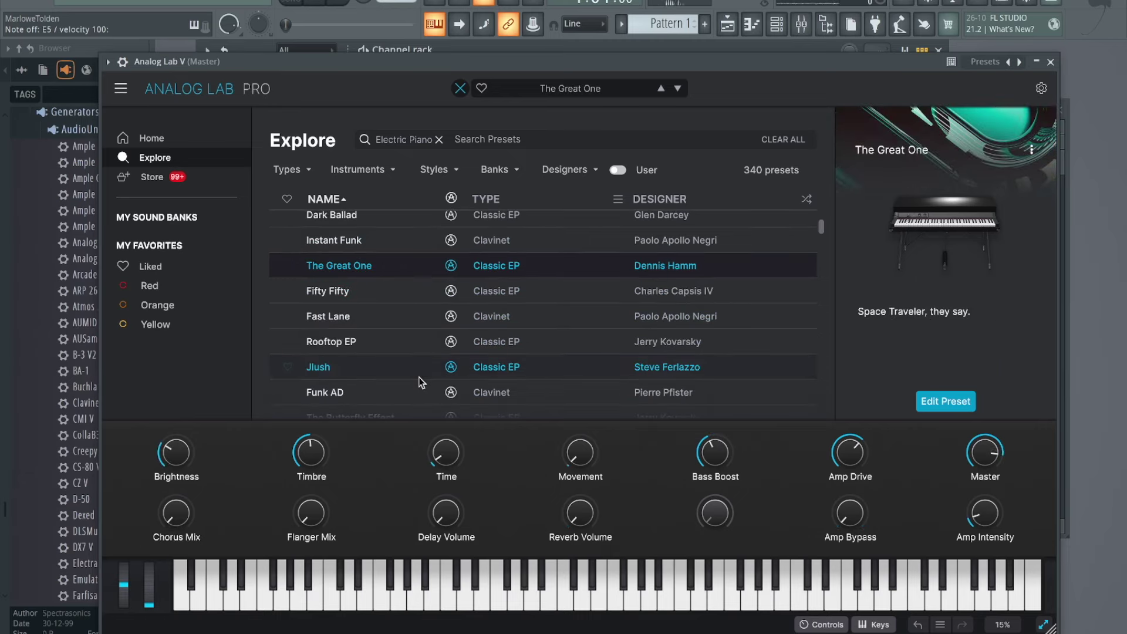
key("Down")
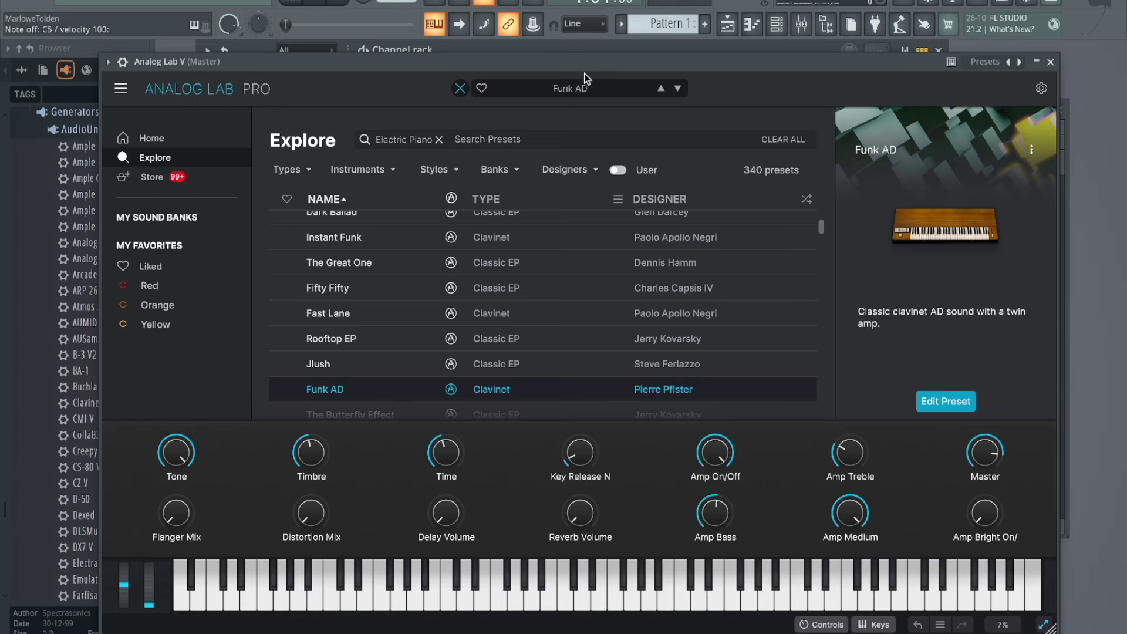
left_click_drag(645, 63, 530, 64)
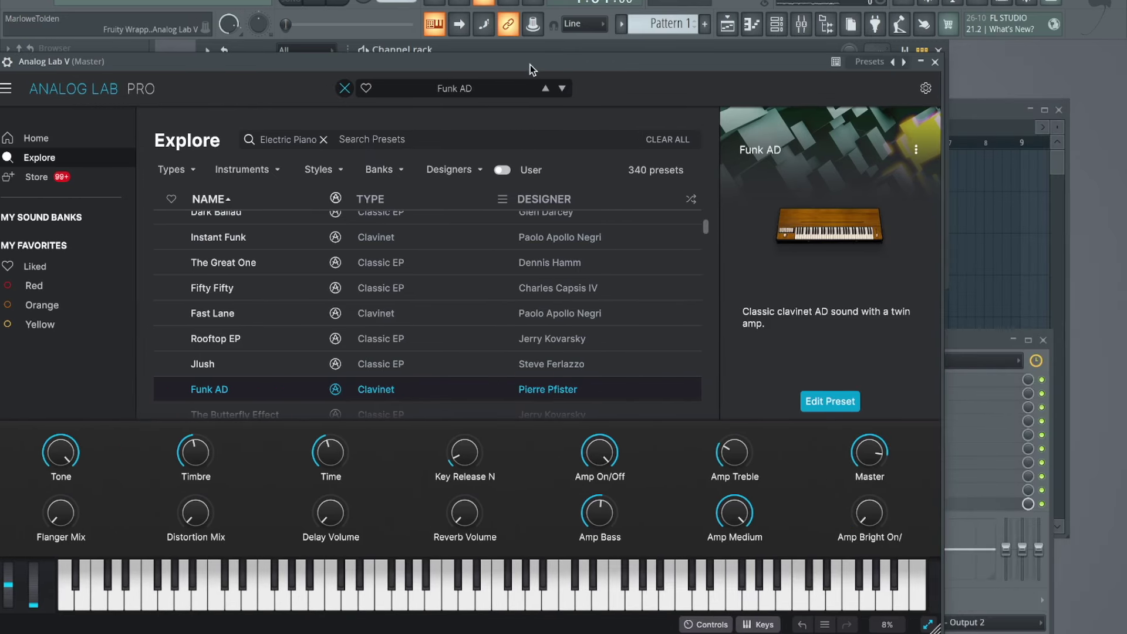
left_click(935, 61)
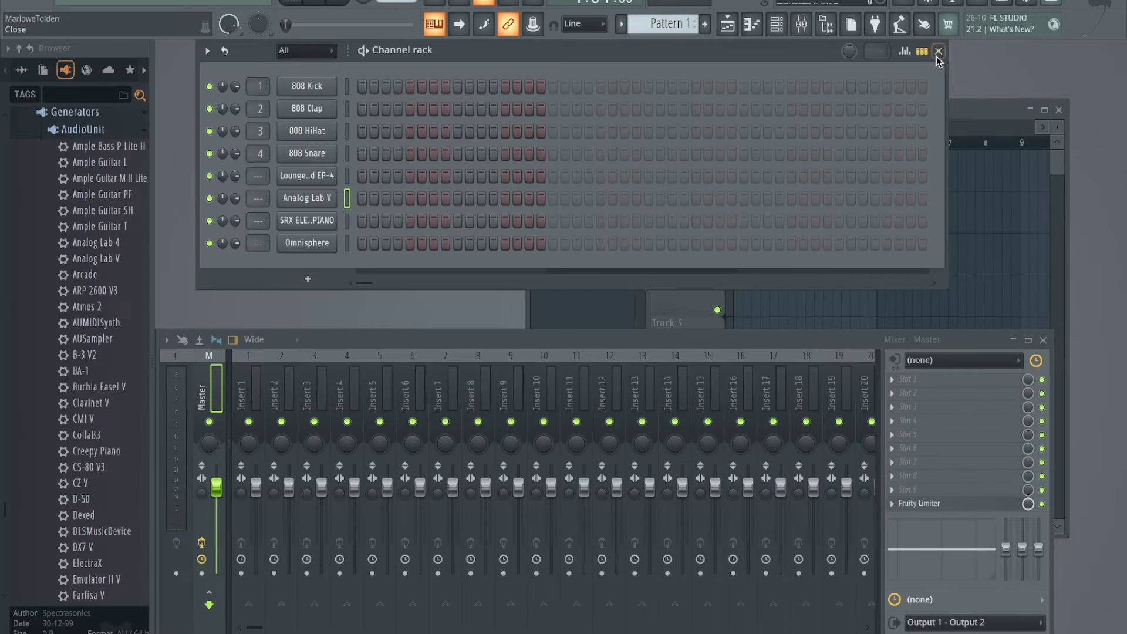
- Open SRX Electric Piano, play several notes of Phaser EP1, then show its patch list
left_click(312, 228)
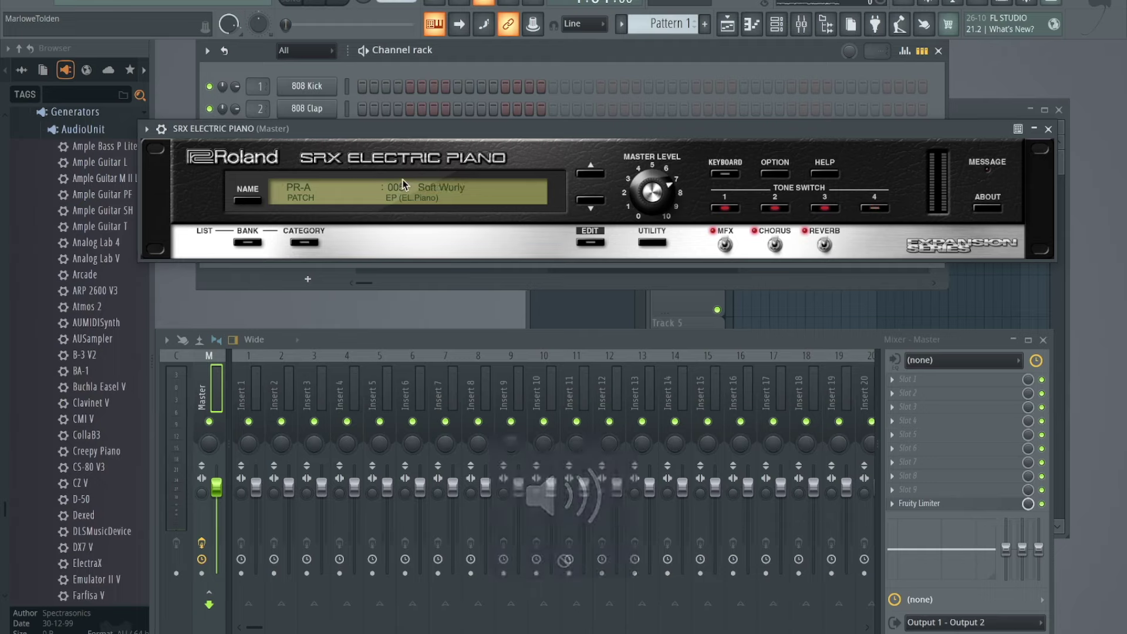
scroll(406, 184, "down", 1)
scroll(409, 184, "up", 1)
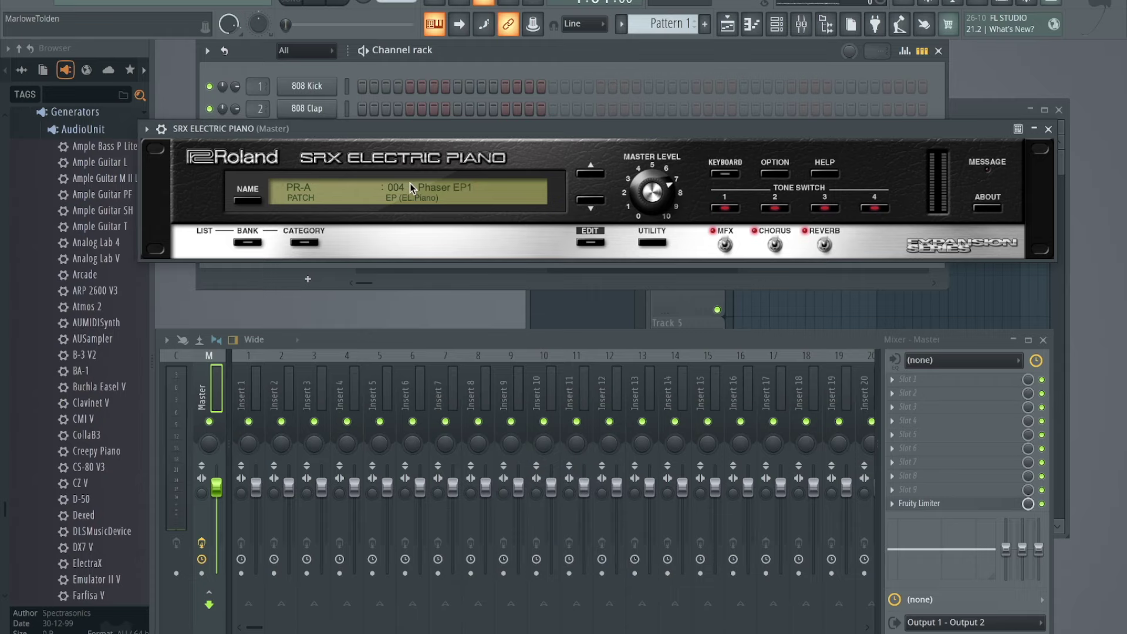
key("e")
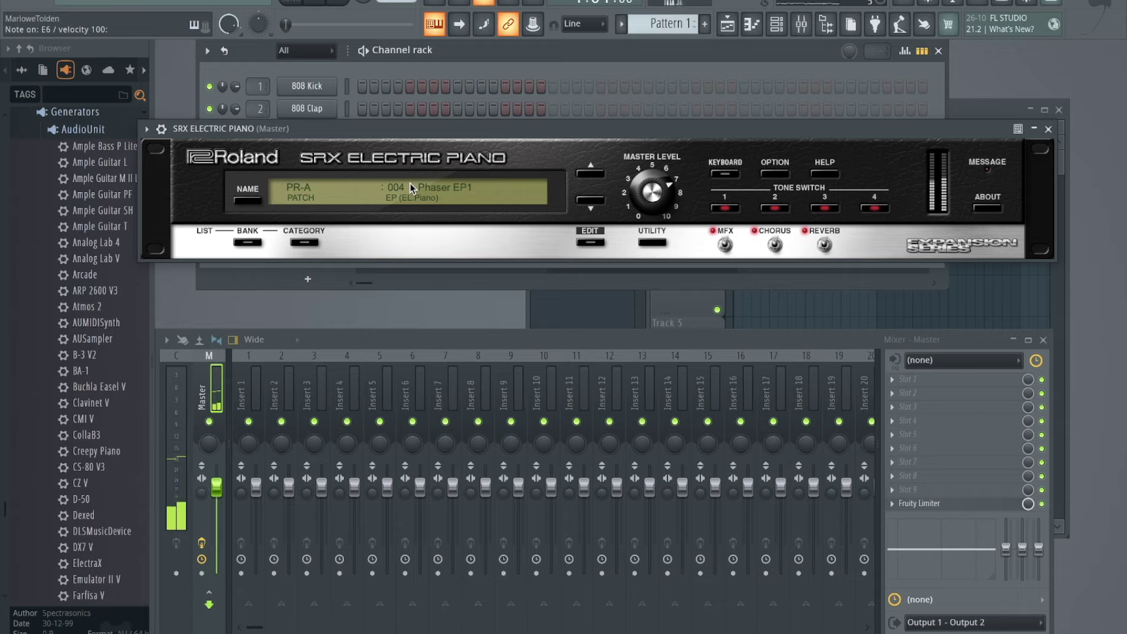
key("w")
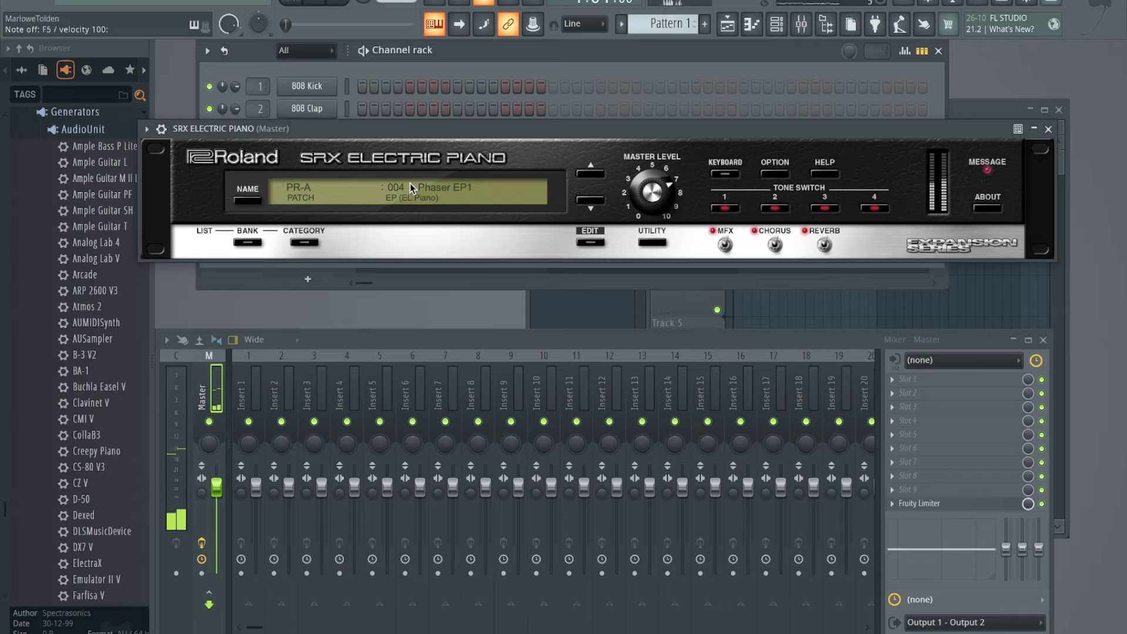
key("w")
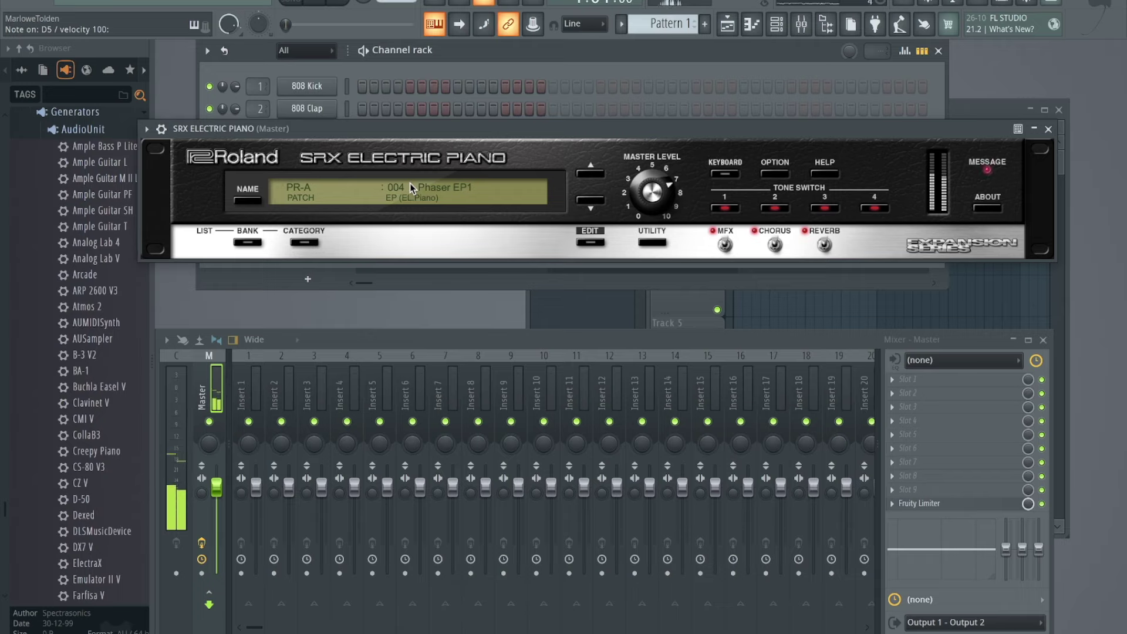
key("q")
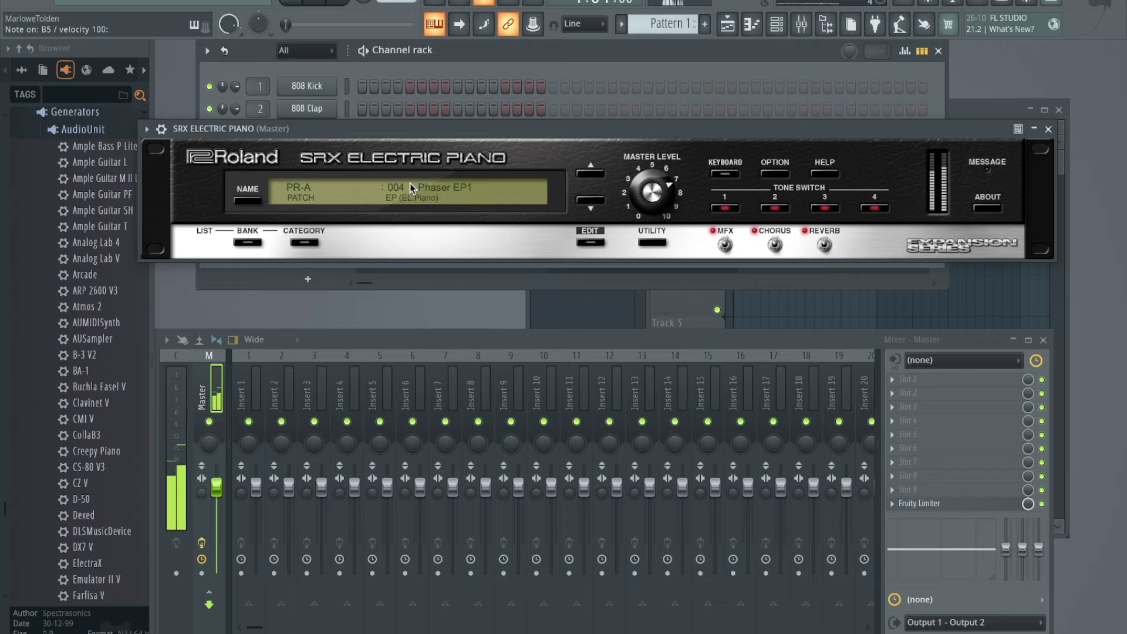
key("z")
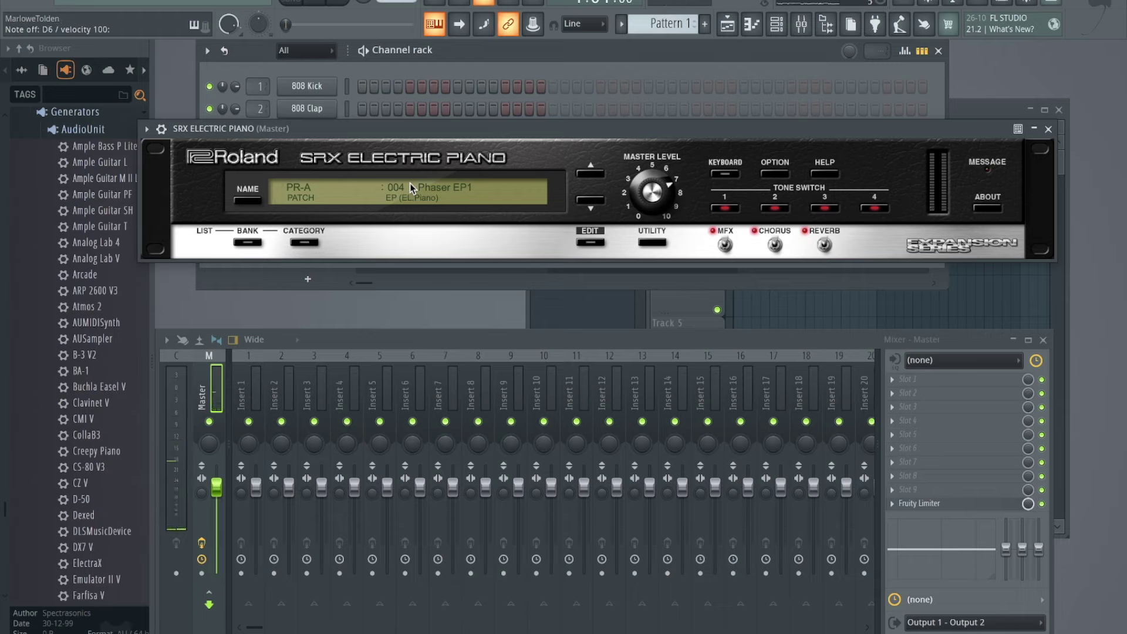
key("x")
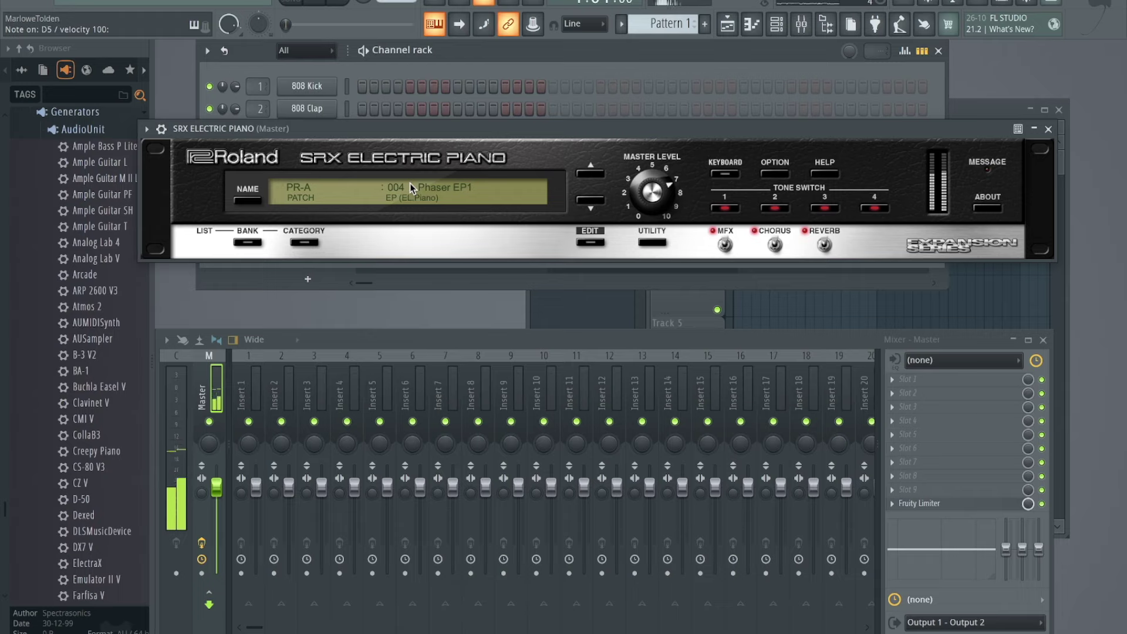
key("z")
left_click(409, 183)
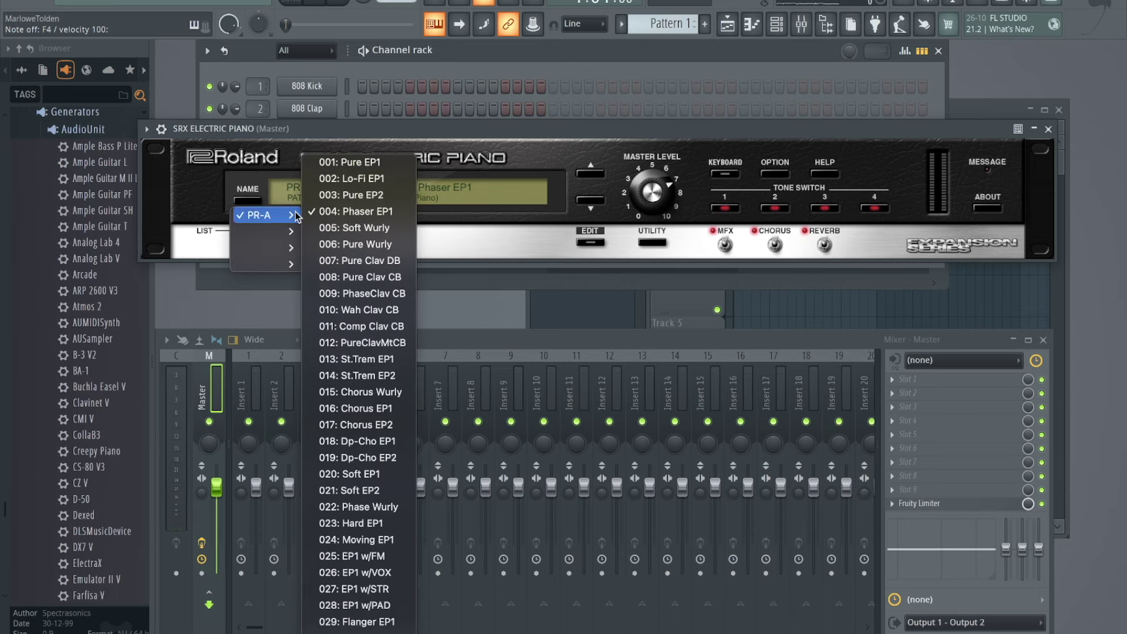
mouse_move(260, 215)
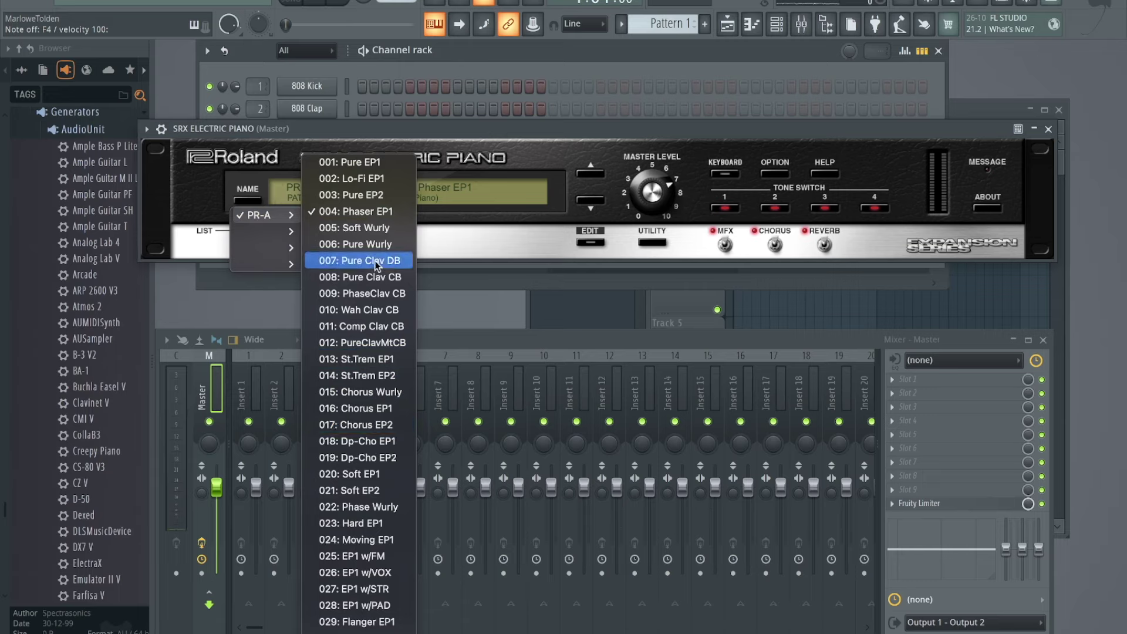
- Load the 001 Pure EP1 patch and play several notes on it
left_click(376, 163)
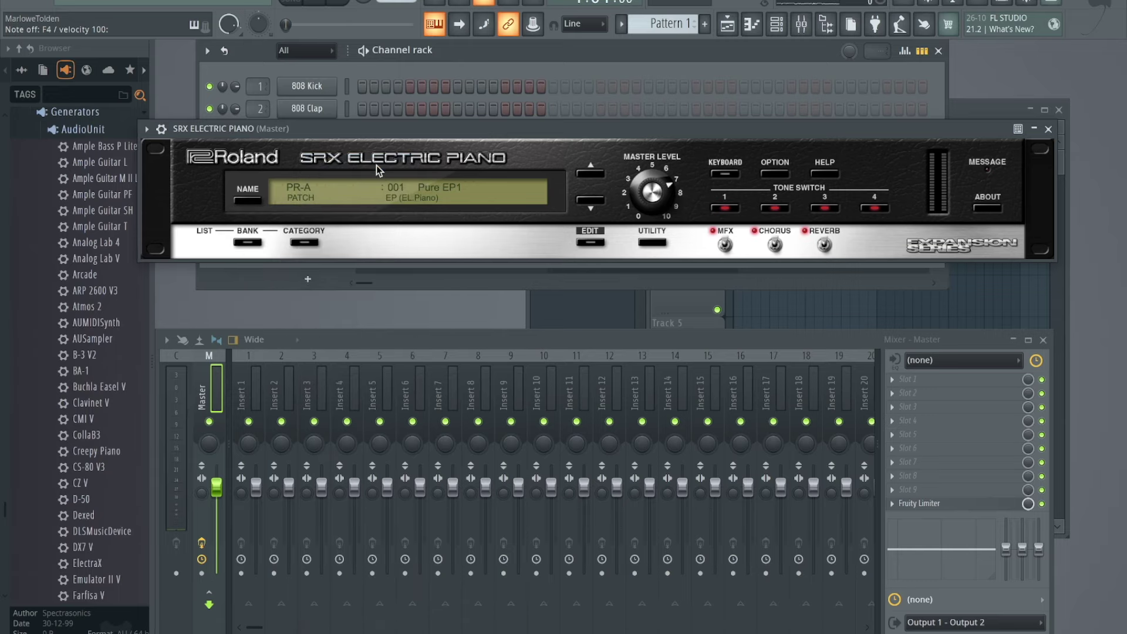
key("e")
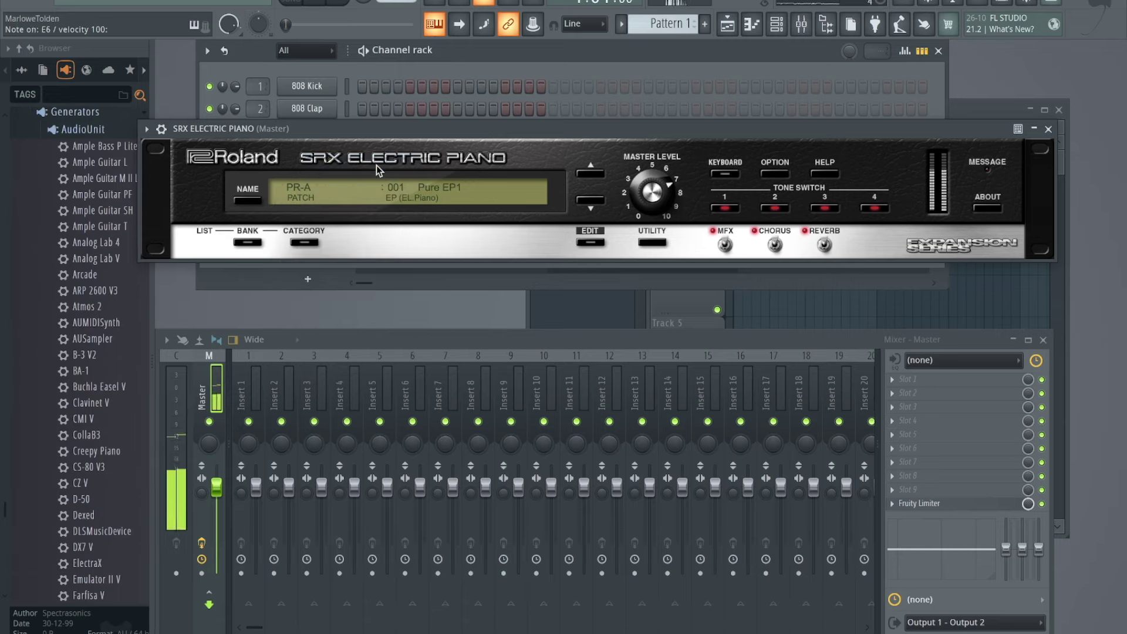
key("b")
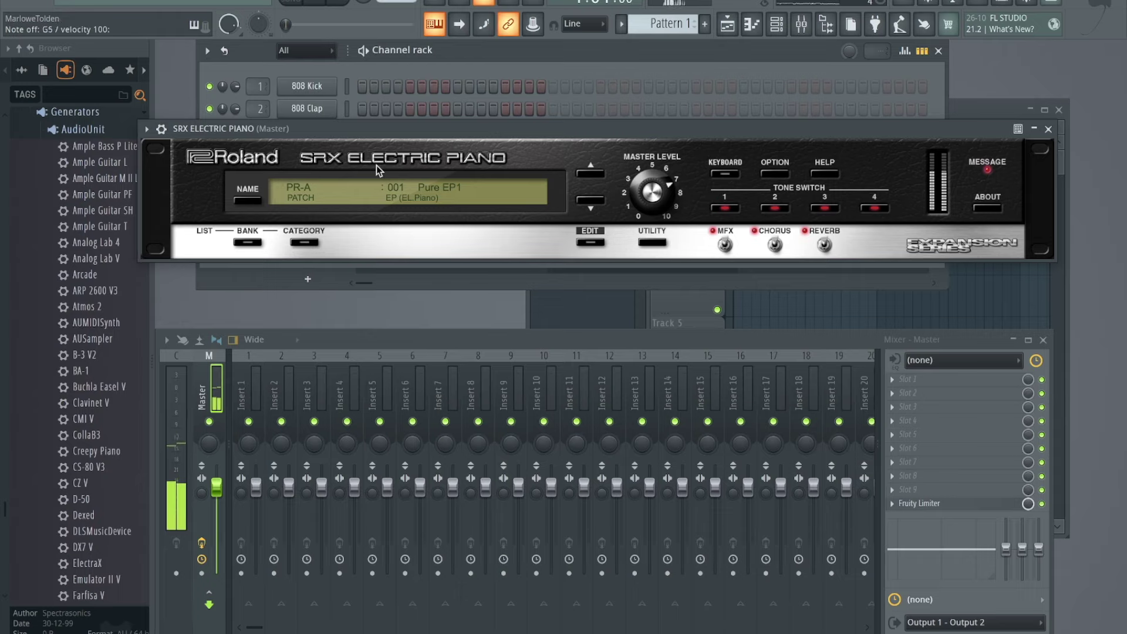
key("z")
key("z")
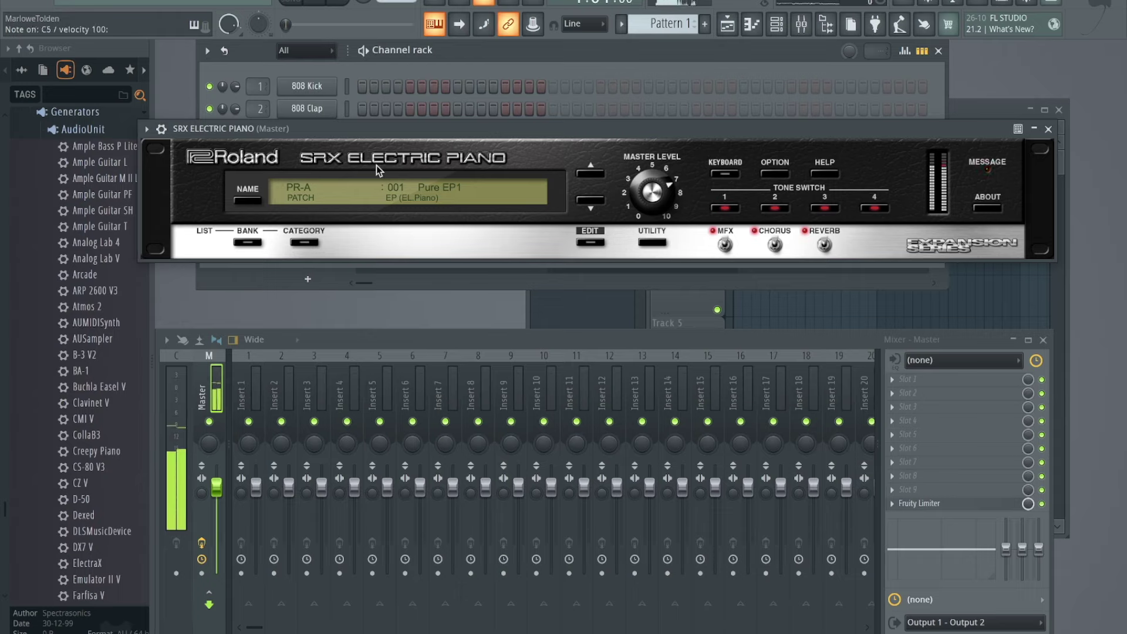
key("m")
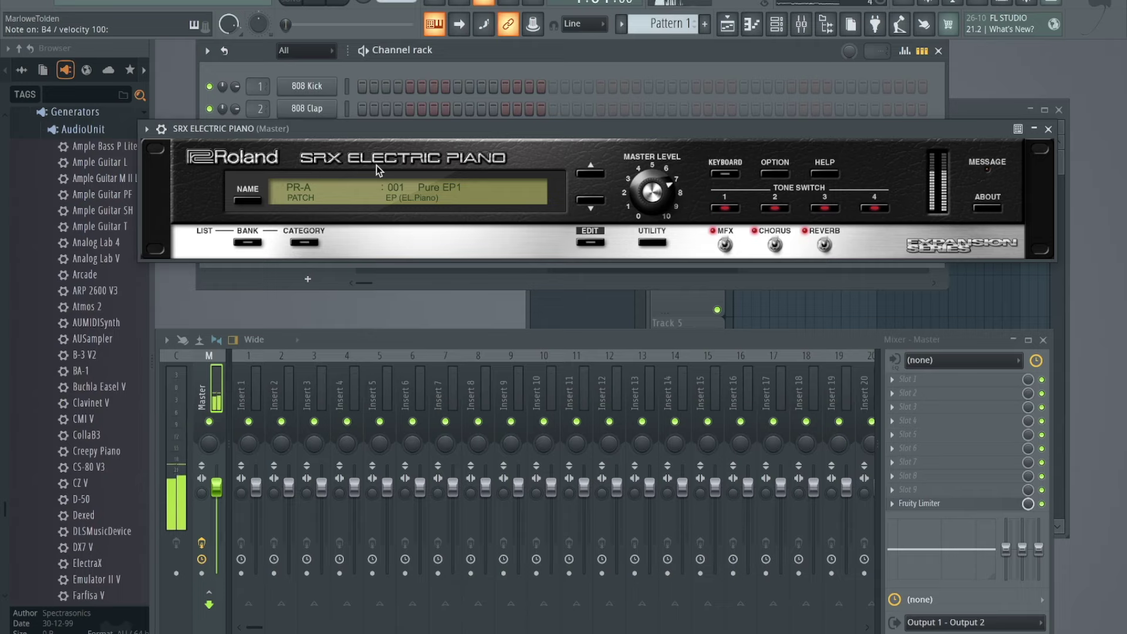
key("m")
key("w")
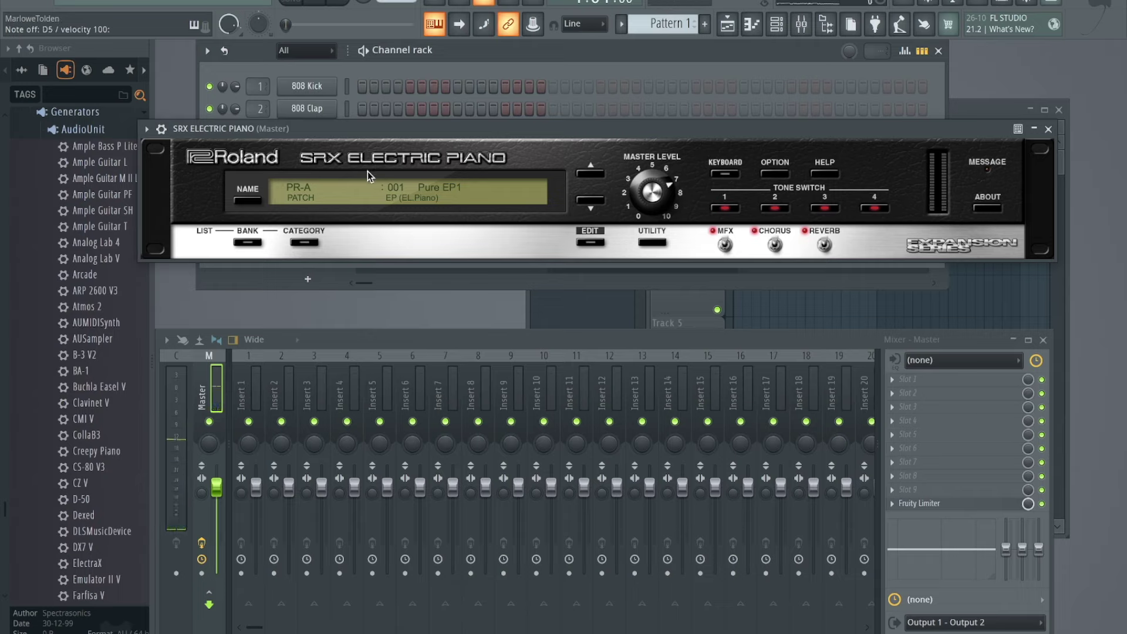
- Load 019 Dp-Cho EP2, step through Soft EP2 to 022 Phase Wurly, and close SRX
left_click(440, 188)
mouse_move(261, 215)
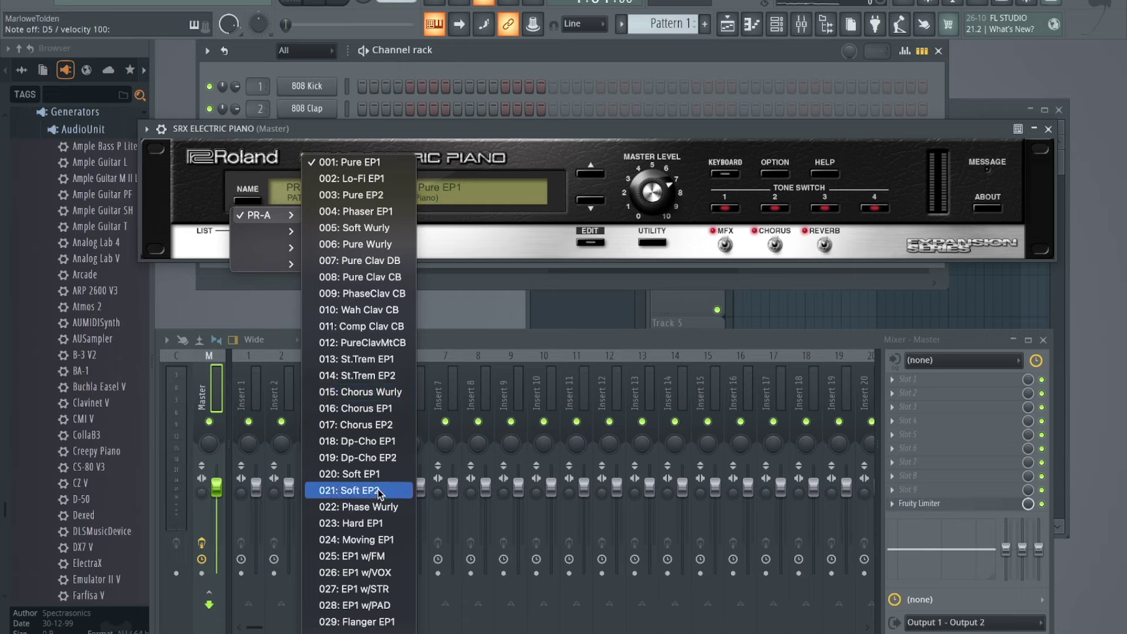
left_click(382, 458)
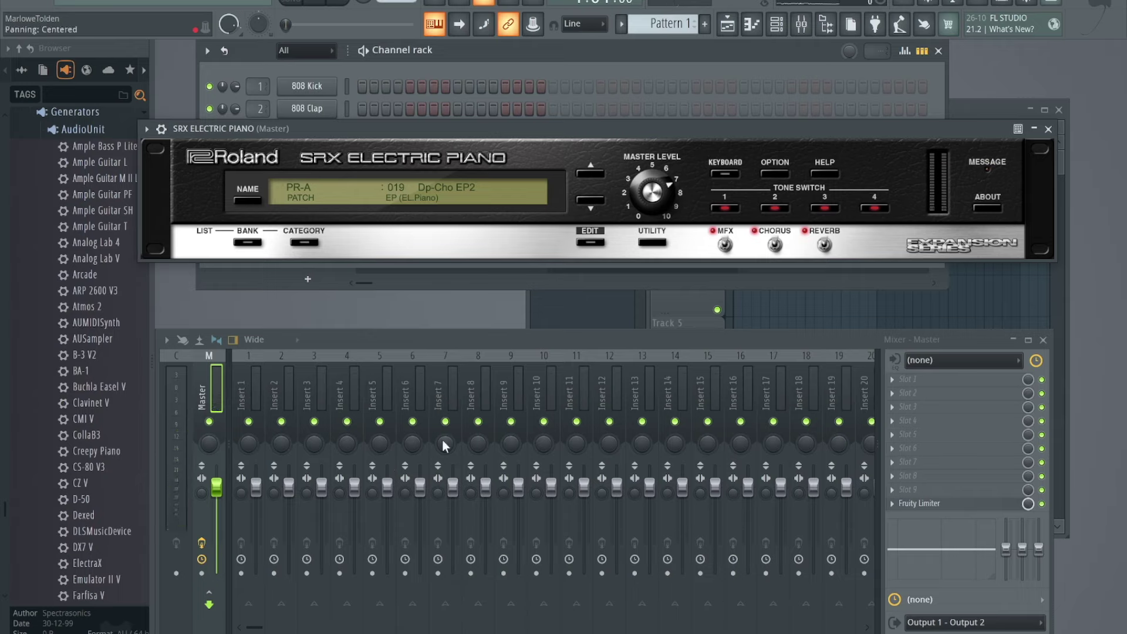
left_click(594, 204)
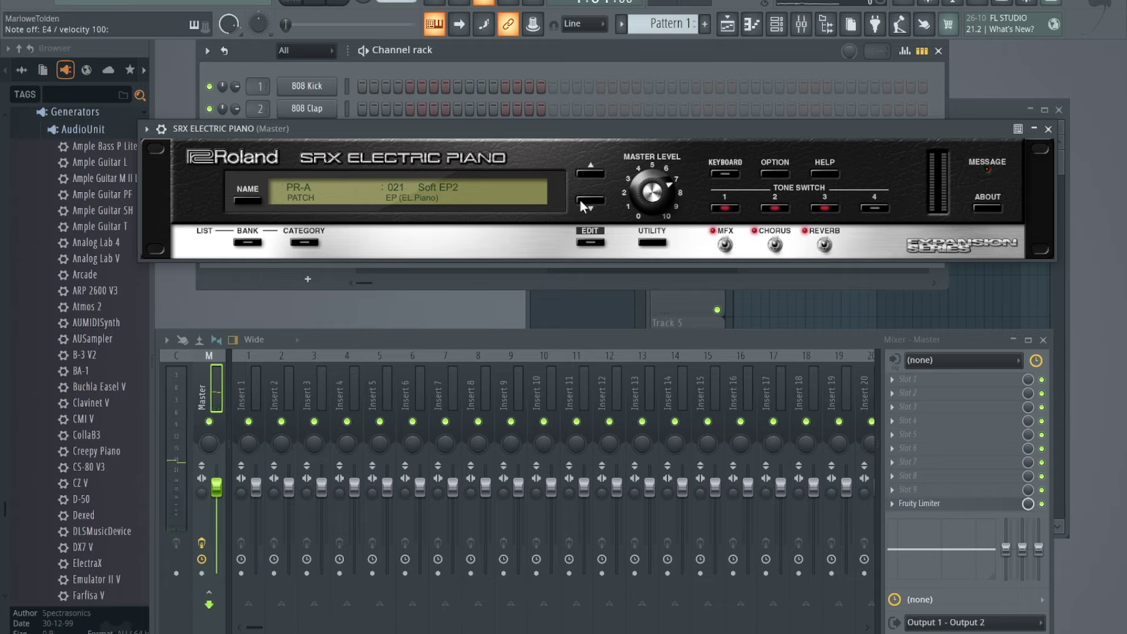
left_click(584, 206)
left_click(1048, 130)
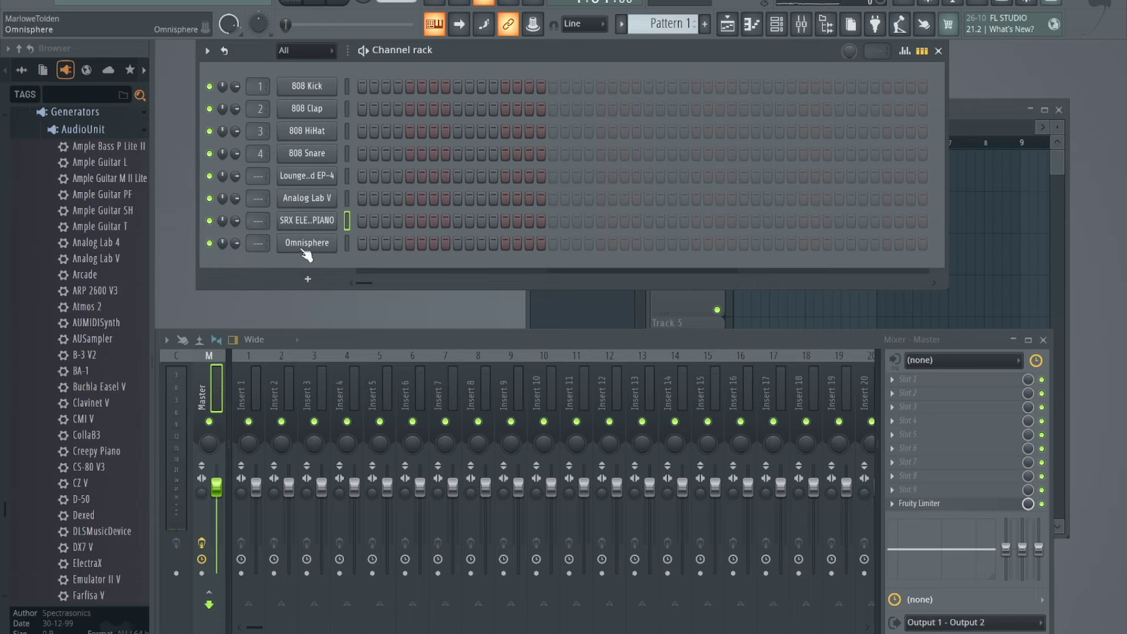
- Open Keyscape from the Omnisphere channel and load Rhodes - LA Custom Brite 80s
left_click(345, 243)
left_click(306, 243)
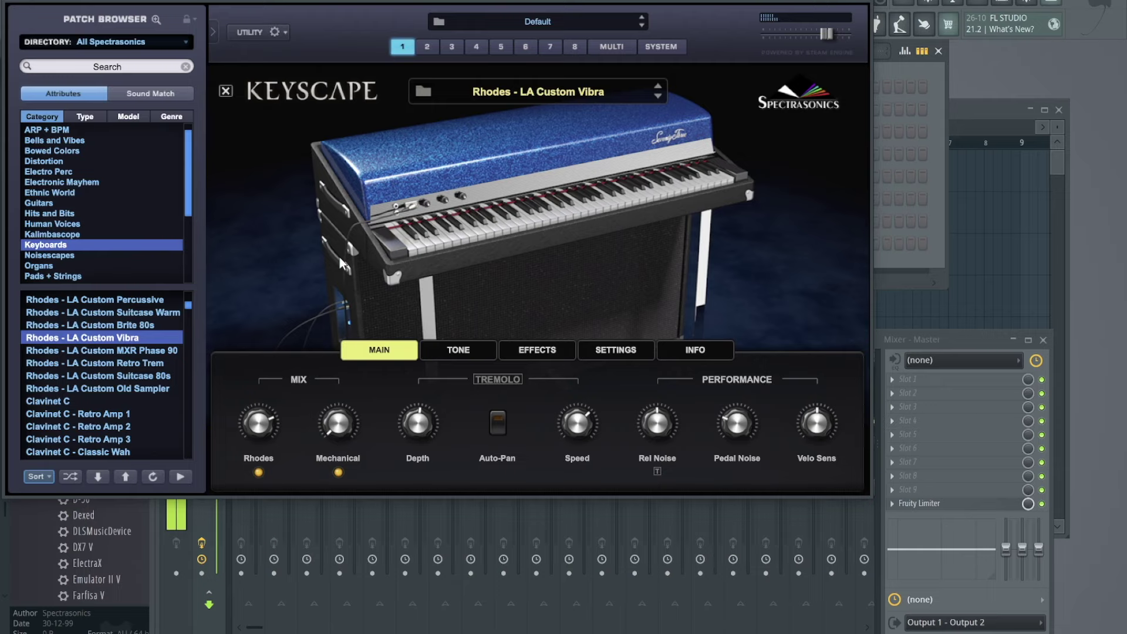
left_click(120, 326)
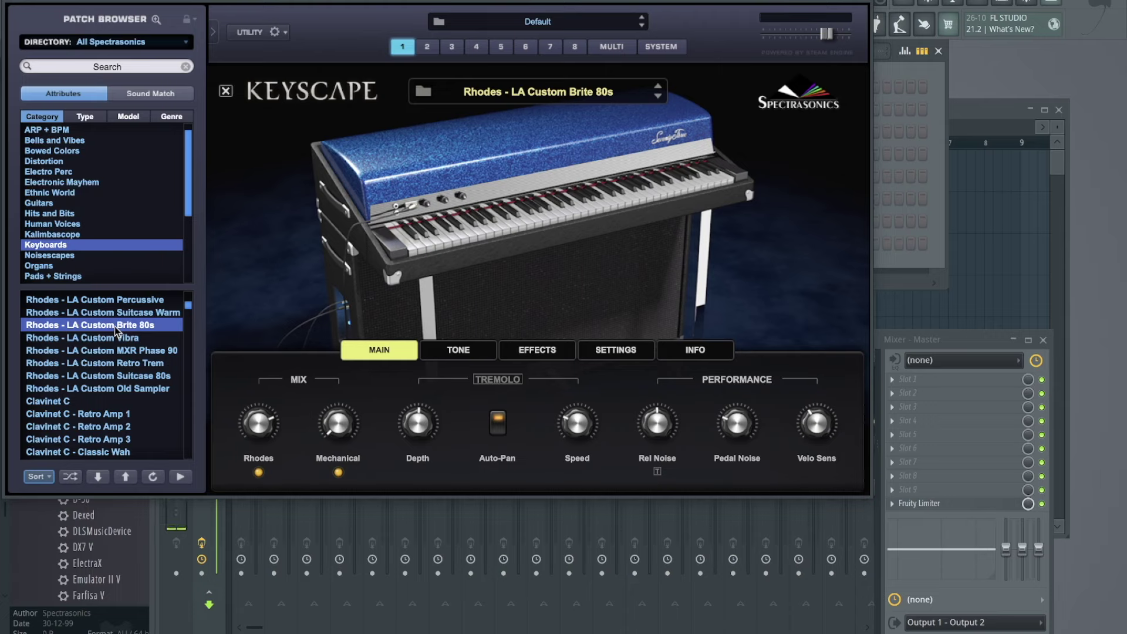
- Load Rhodes - LA Custom Suitcase Warm and show its TONE controls
left_click(133, 312)
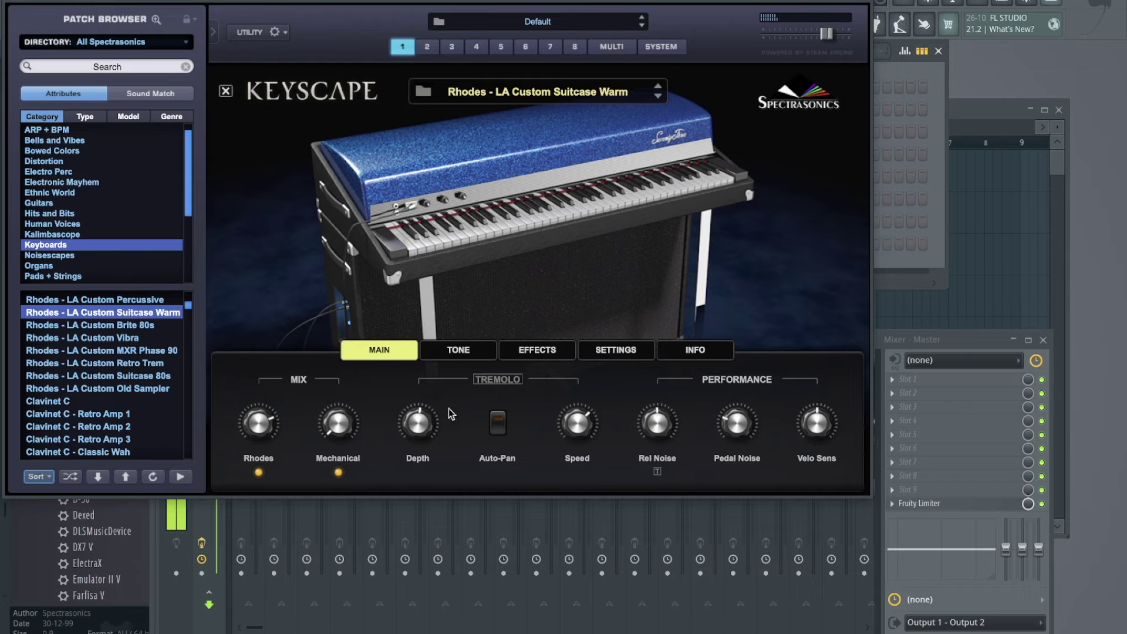
left_click(467, 354)
mouse_move(498, 424)
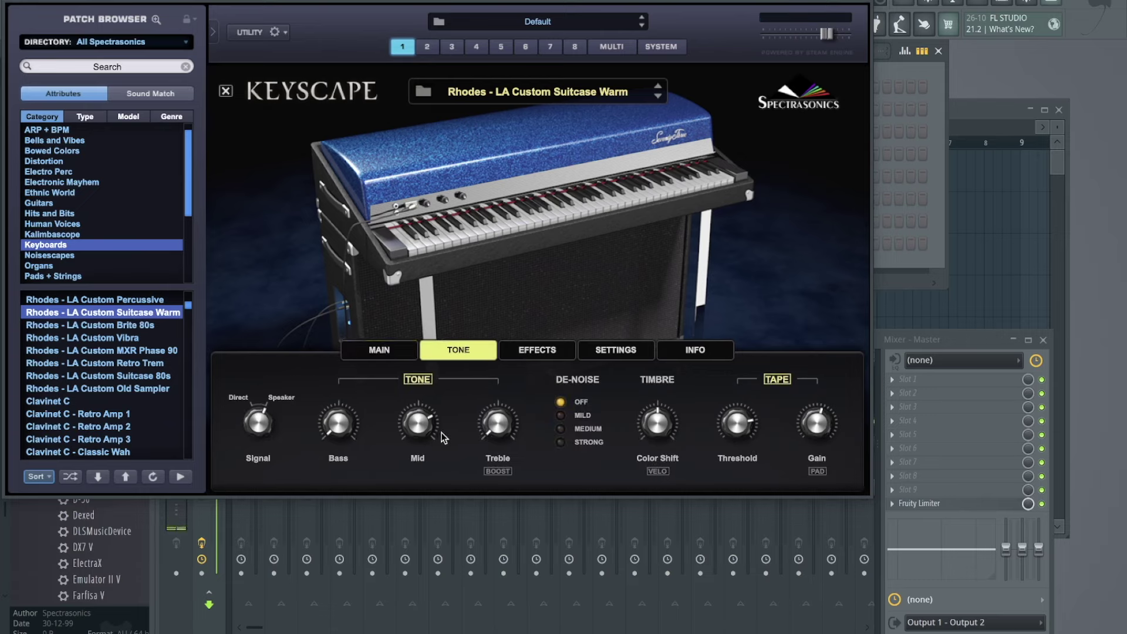
- View the Keyscape Effects, Settings and Info pages, then close the Keyscape window
left_click(521, 354)
left_click(649, 351)
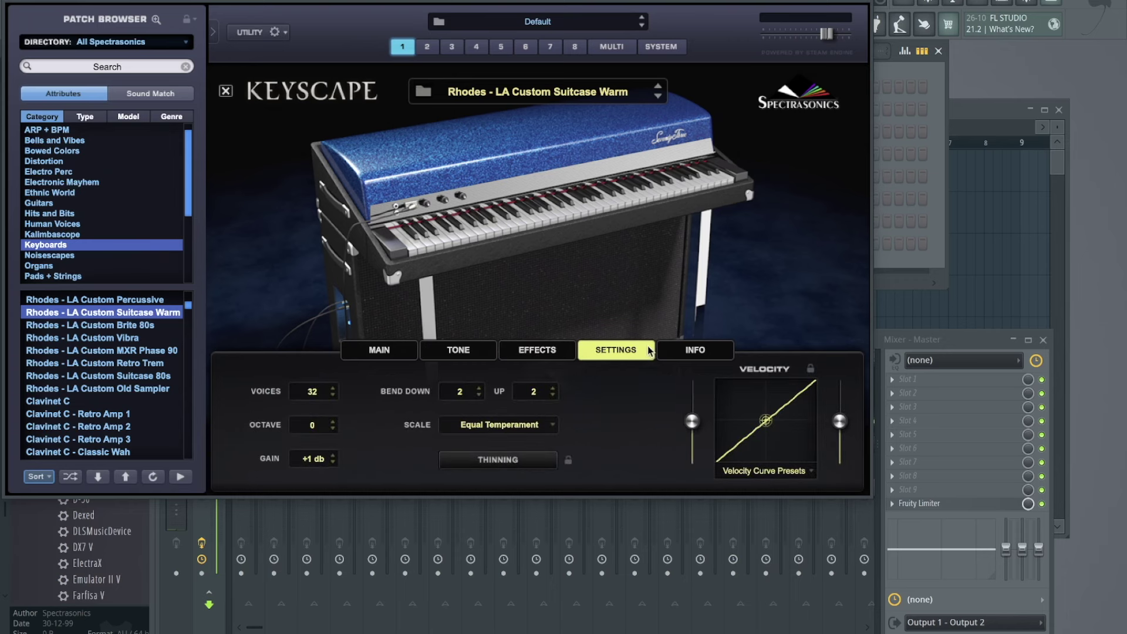
left_click(715, 353)
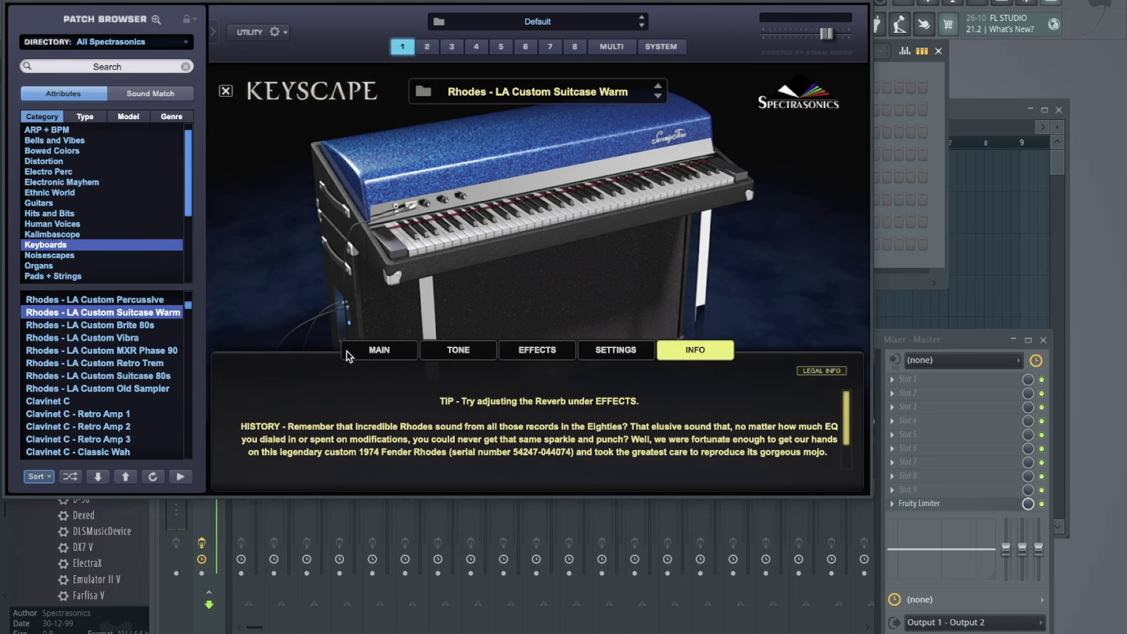
left_click(378, 351)
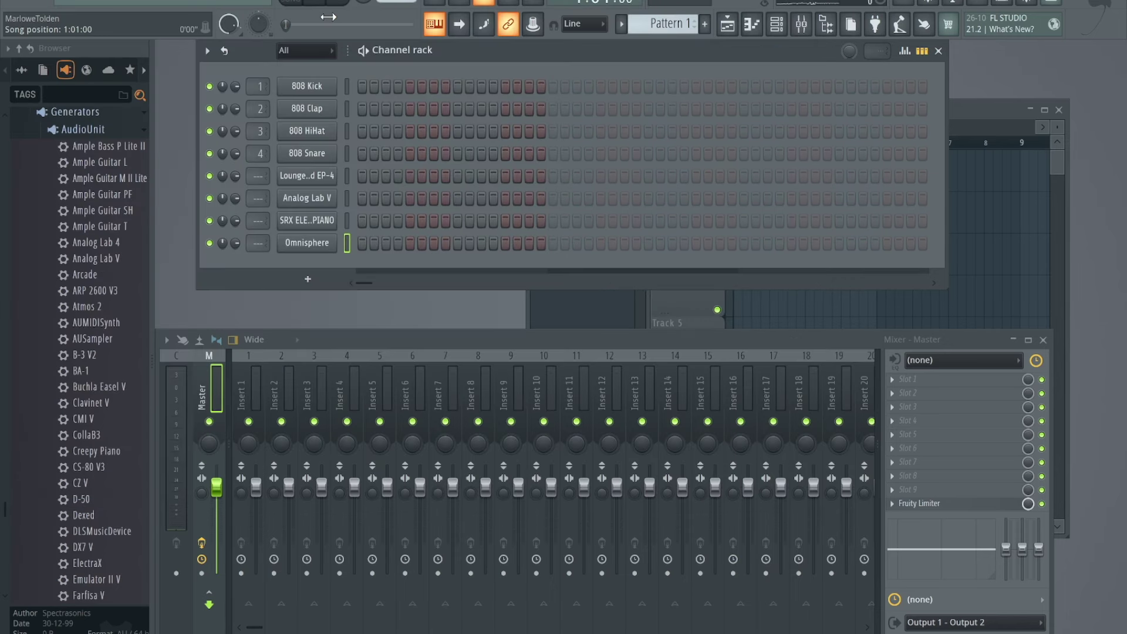